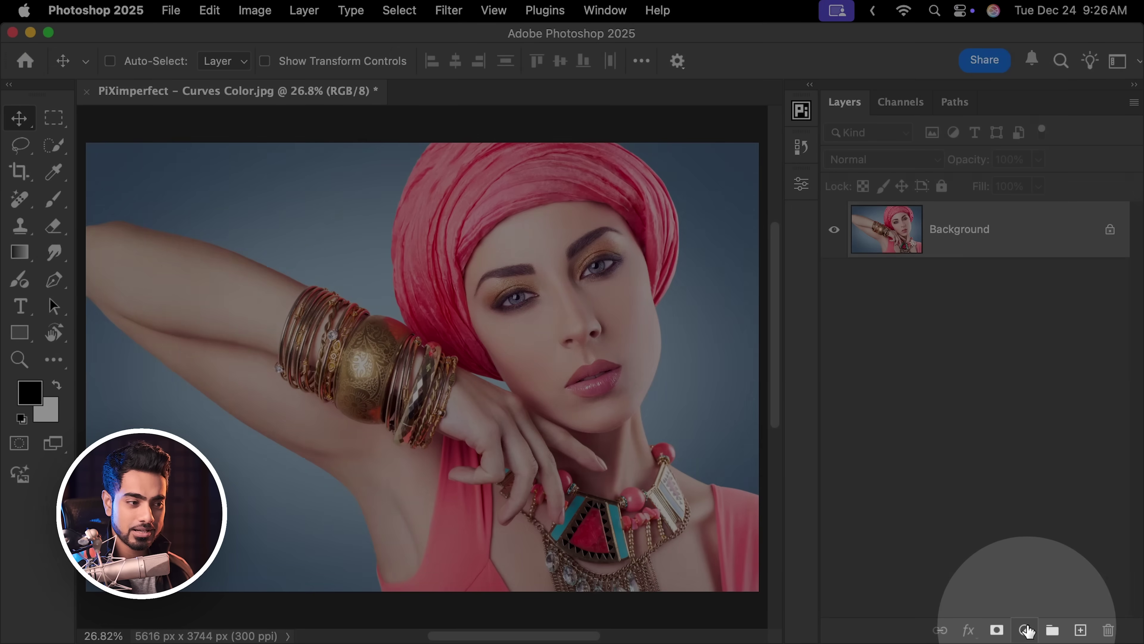
Add a Curves adjustment layer above the Background and bring the face into view
{"action": "left_click", "coordinate": [1025, 630]}
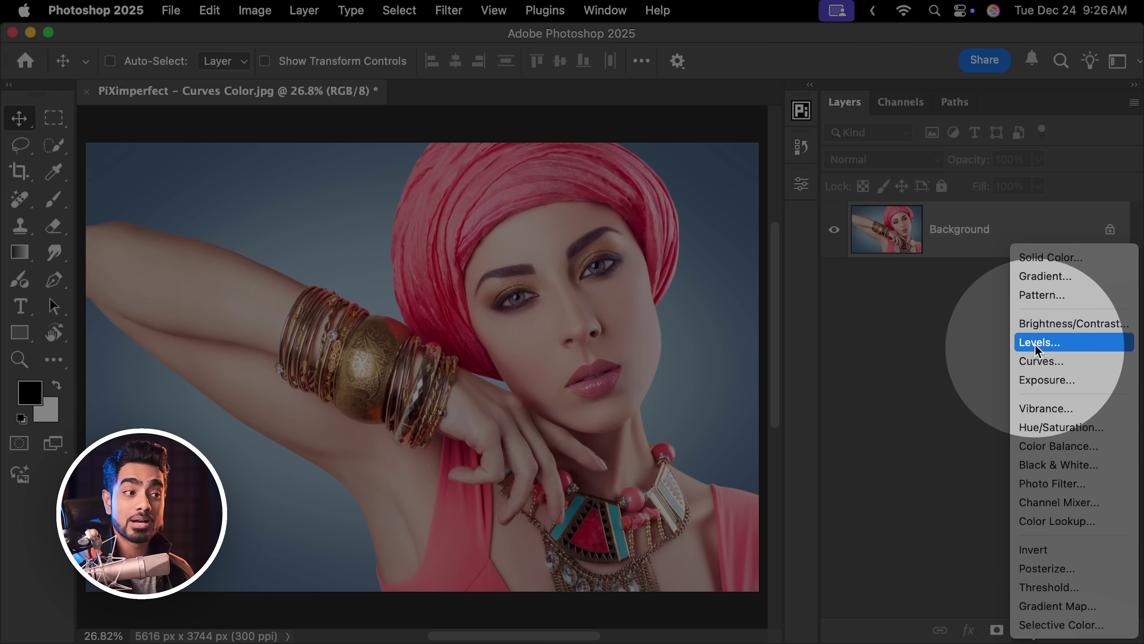
{"action": "left_click", "coordinate": [1044, 363]}
{"action": "left_click_drag", "start_coordinate": [441, 310], "coordinate": [269, 320]}
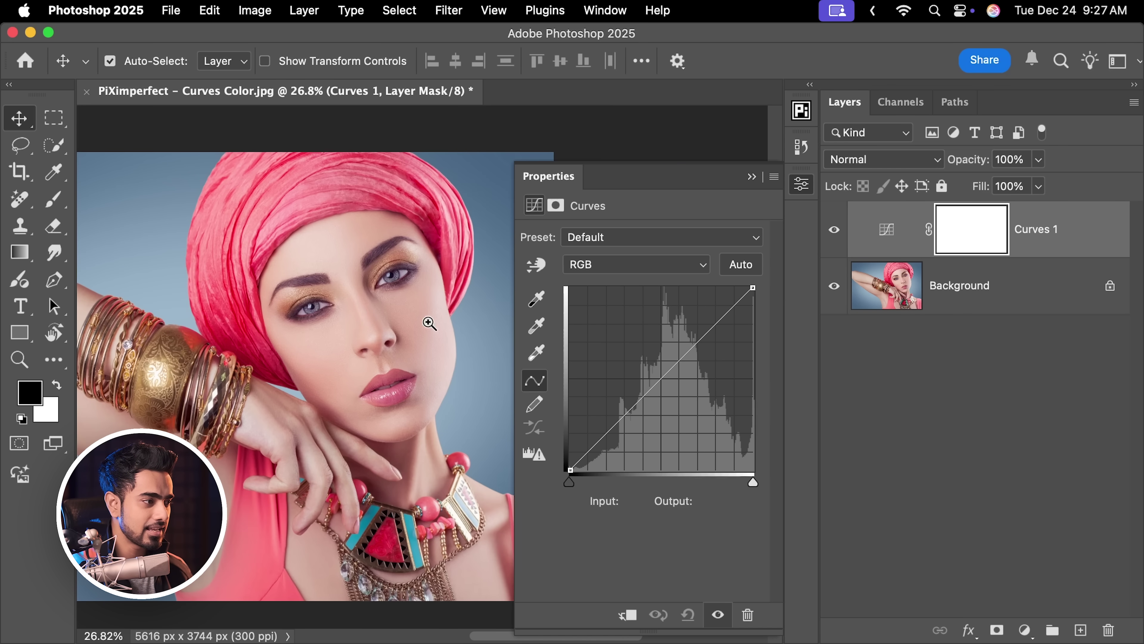
{"action": "scroll", "coordinate": [450, 312], "scroll_direction": "up", "scroll_amount": 3}
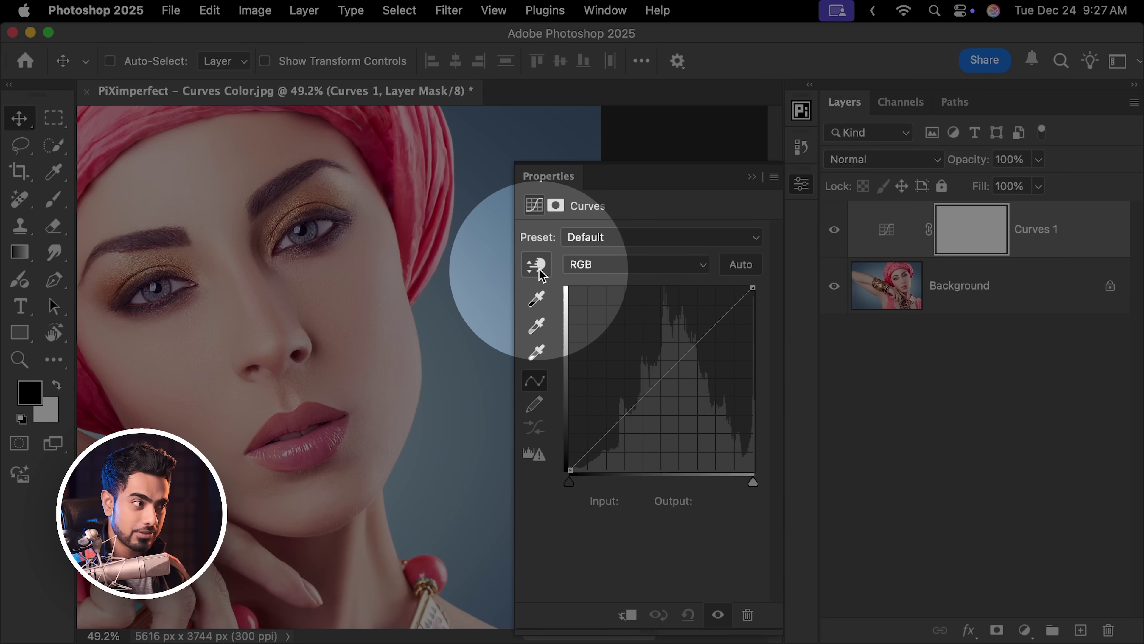
With the targeted tool, anchor a bright skin tone, then drag skin midtones and shadows down into an S-curve
{"action": "left_click", "coordinate": [536, 264]}
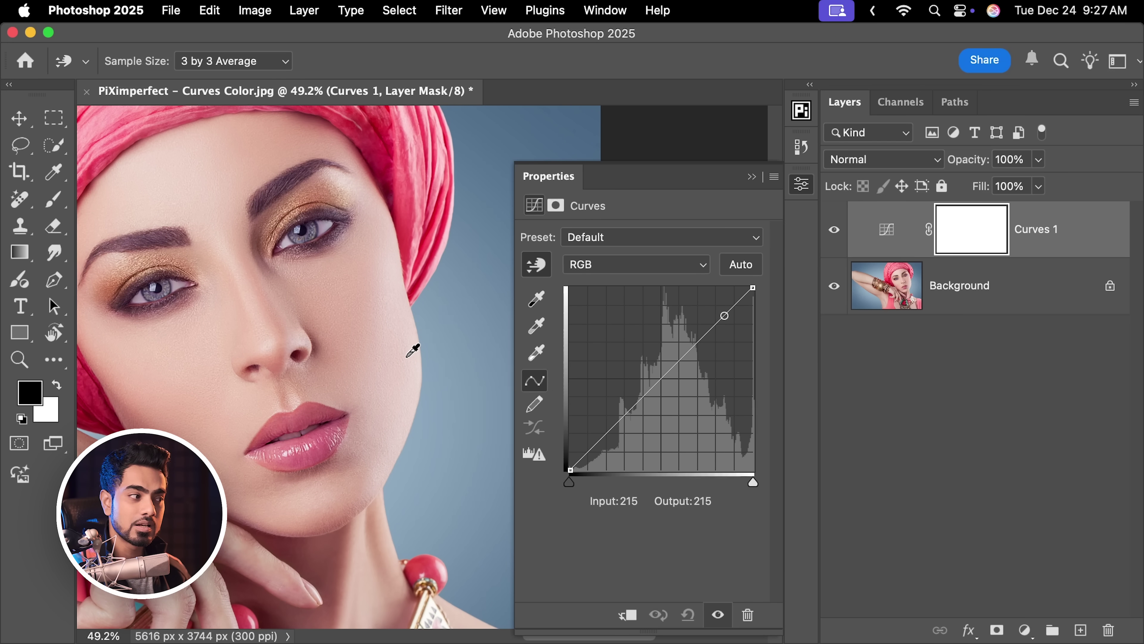
{"action": "left_click", "coordinate": [412, 349]}
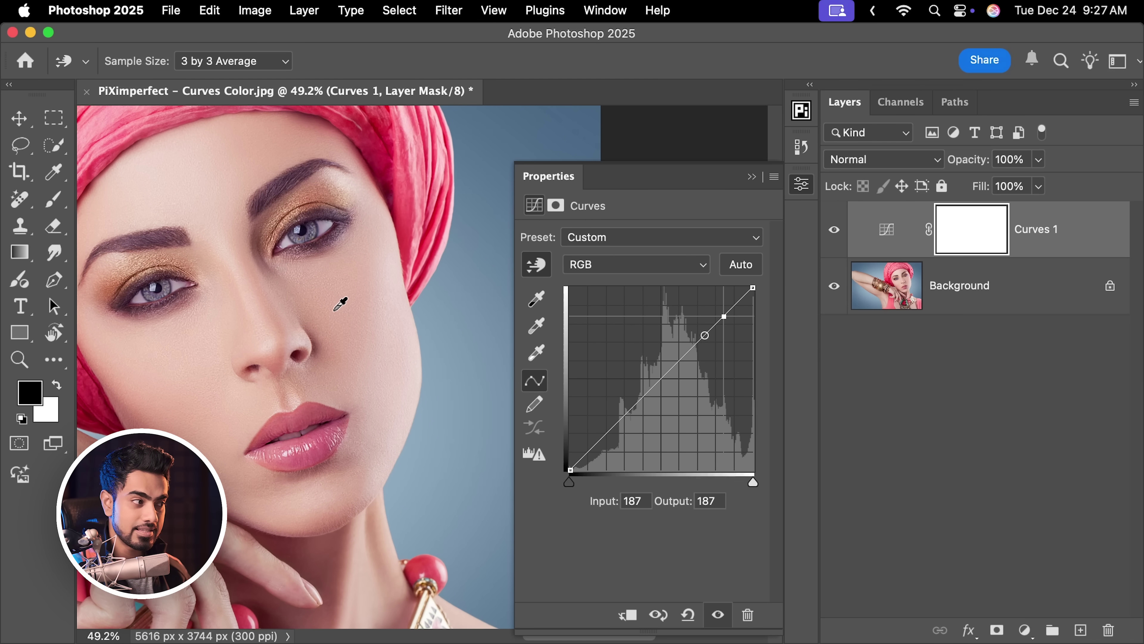
{"action": "left_click_drag", "start_coordinate": [341, 300], "coordinate": [342, 326]}
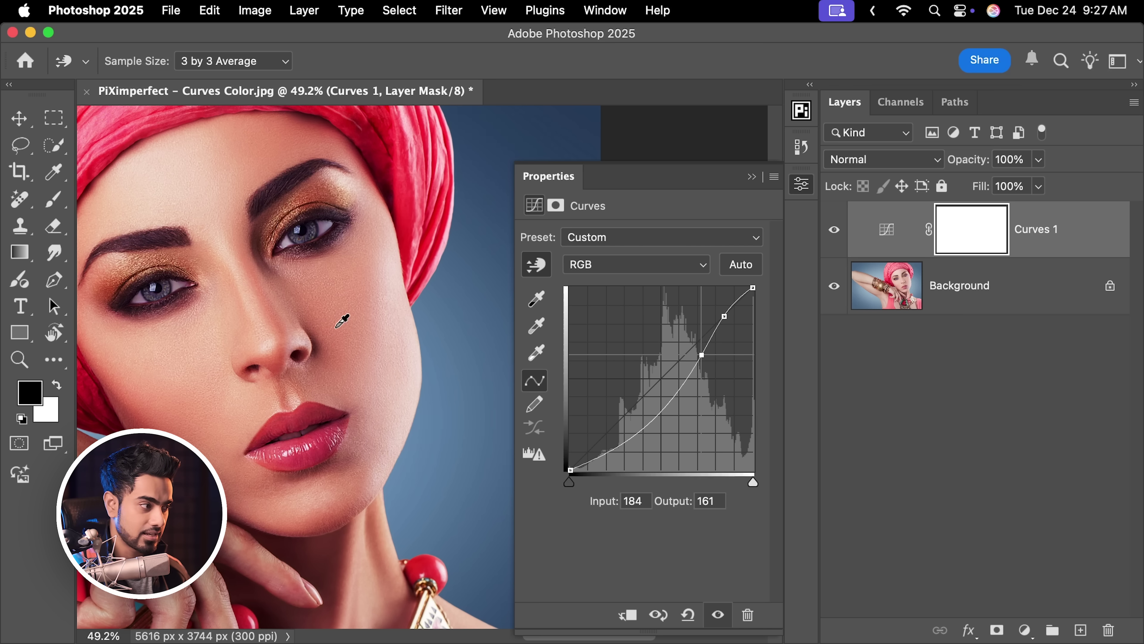
{"action": "scroll", "coordinate": [266, 390], "scroll_direction": "down", "scroll_amount": 3}
{"action": "scroll", "coordinate": [266, 390], "scroll_direction": "left", "scroll_amount": 4}
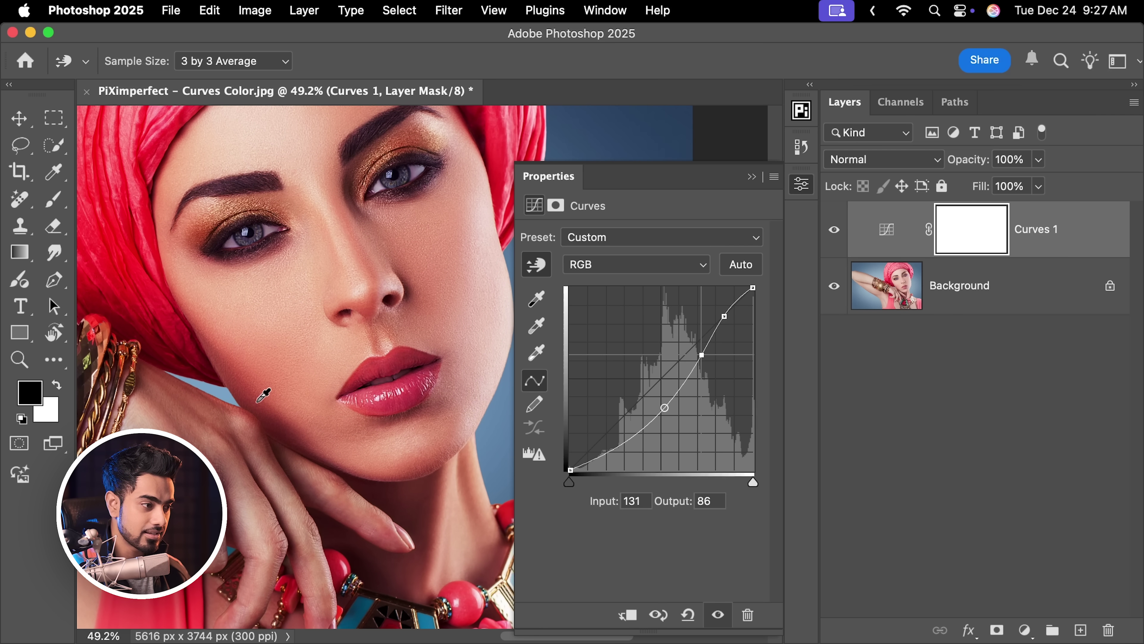
{"action": "left_click_drag", "start_coordinate": [263, 395], "coordinate": [264, 420]}
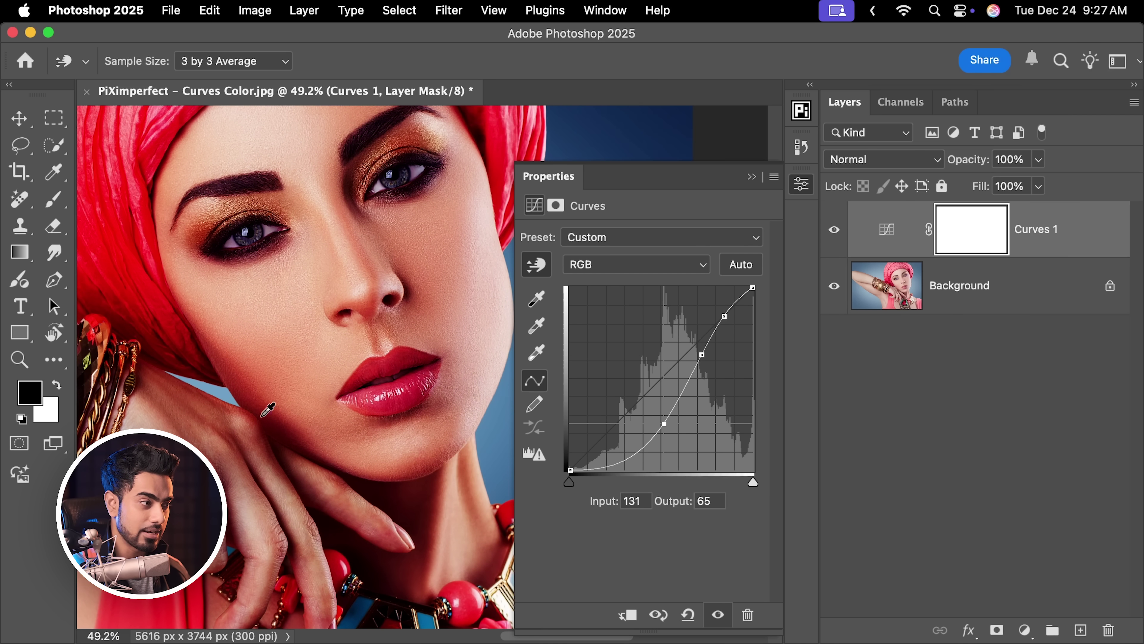
{"action": "left_click", "coordinate": [752, 178]}
{"action": "scroll", "coordinate": [503, 273], "scroll_direction": "down", "scroll_amount": 5}
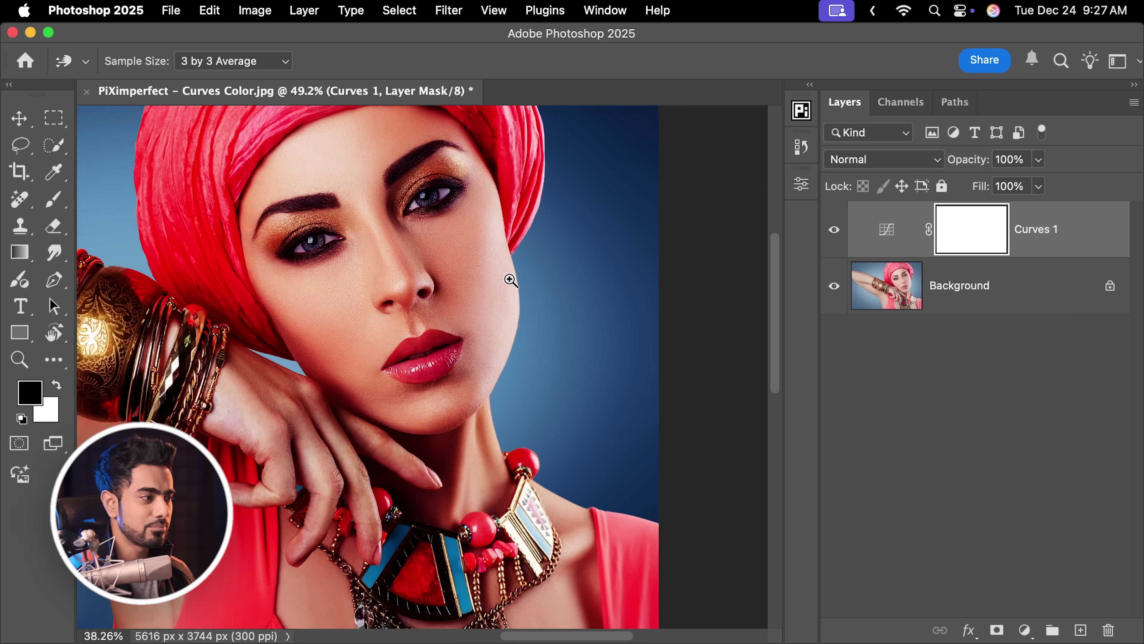
{"action": "scroll", "coordinate": [518, 302], "scroll_direction": "left", "scroll_amount": 3}
{"action": "scroll", "coordinate": [518, 302], "scroll_direction": "up", "scroll_amount": 1}
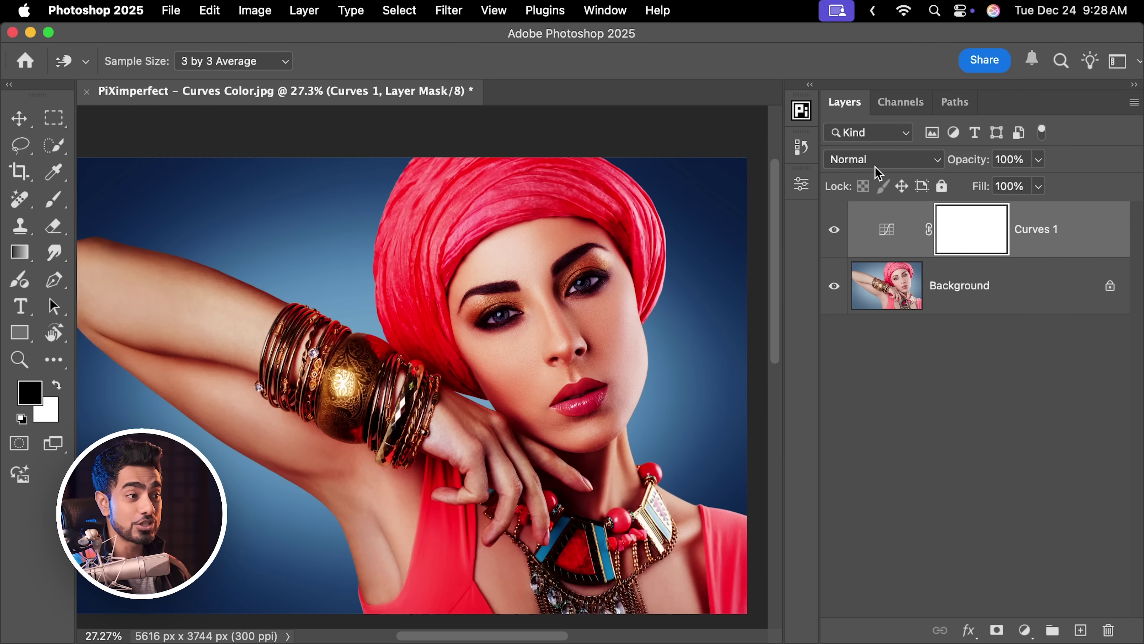
{"action": "left_click", "coordinate": [892, 160]}
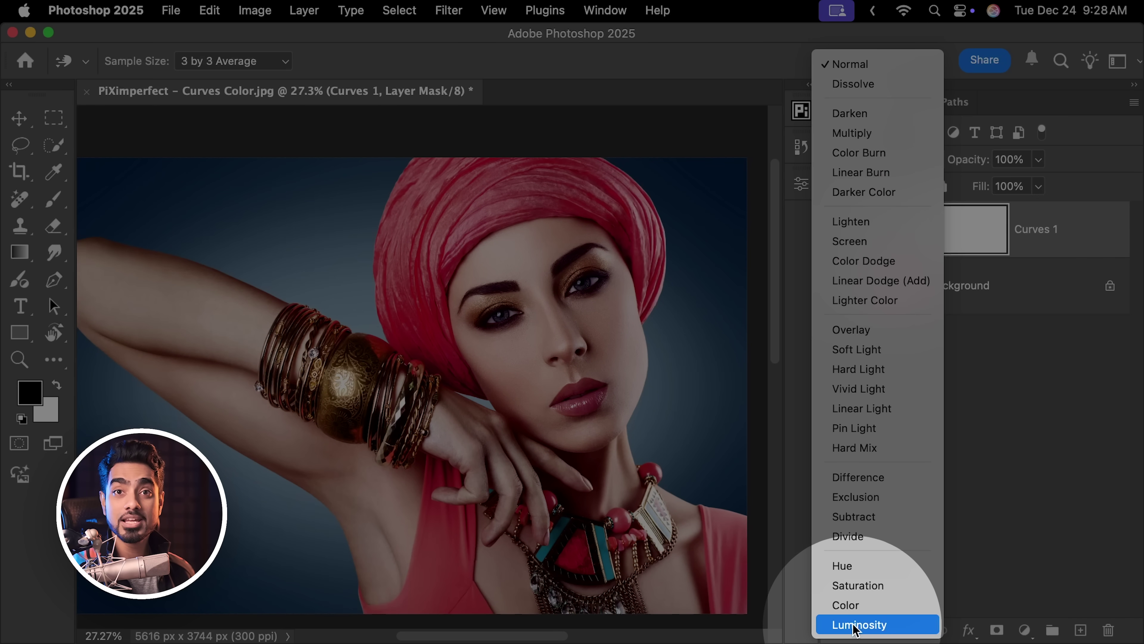
{"action": "left_click", "coordinate": [858, 627]}
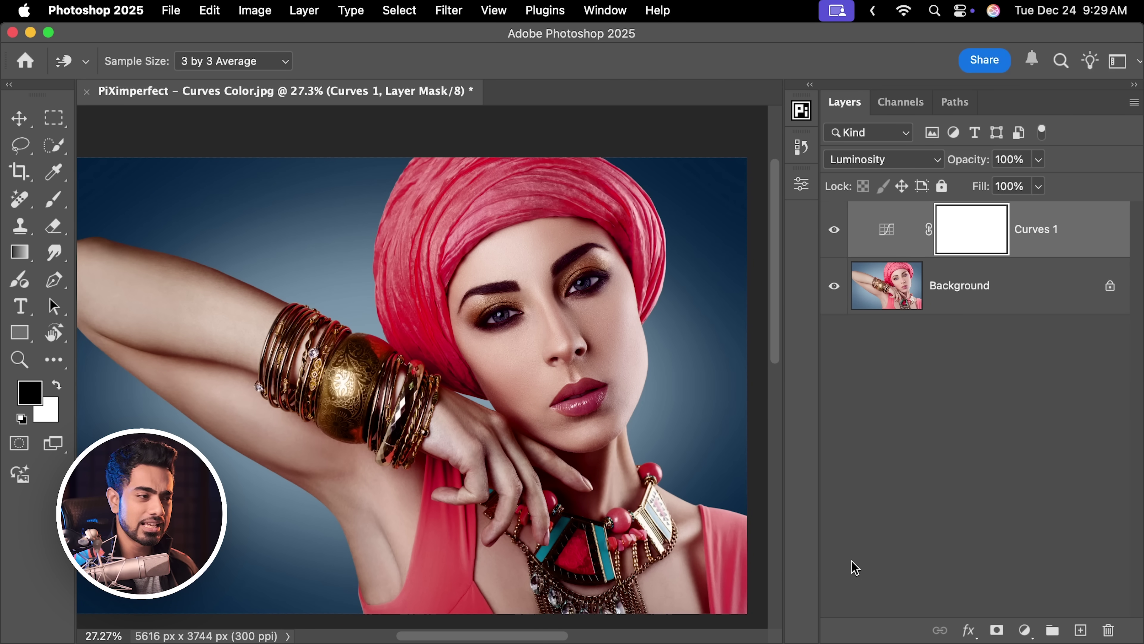
{"action": "left_click", "coordinate": [834, 233]}
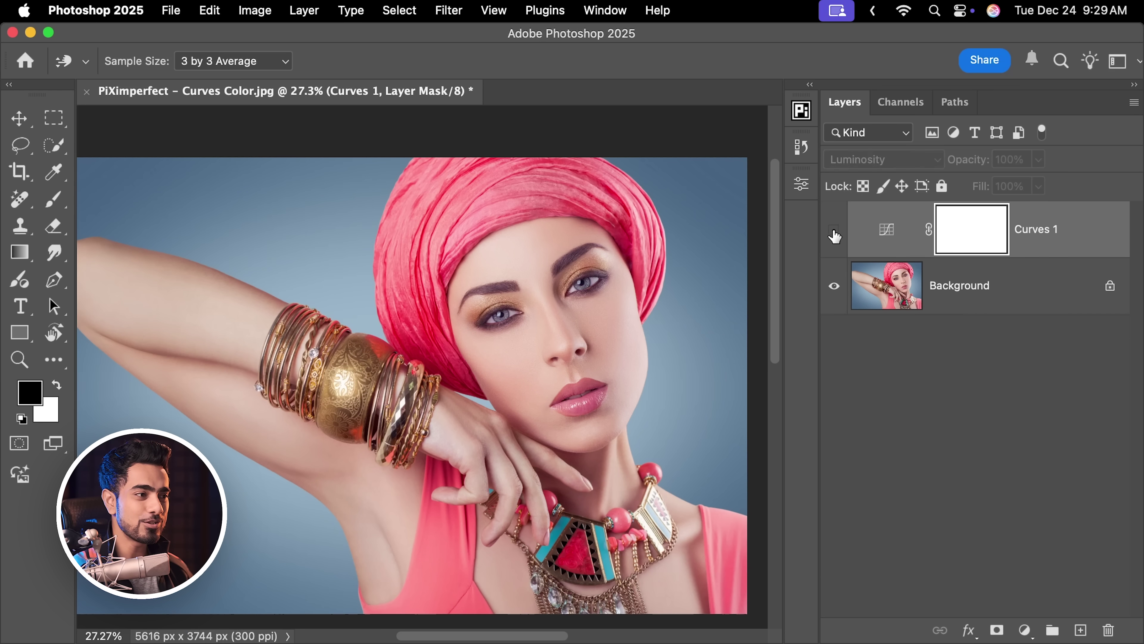
{"action": "left_click", "coordinate": [835, 233]}
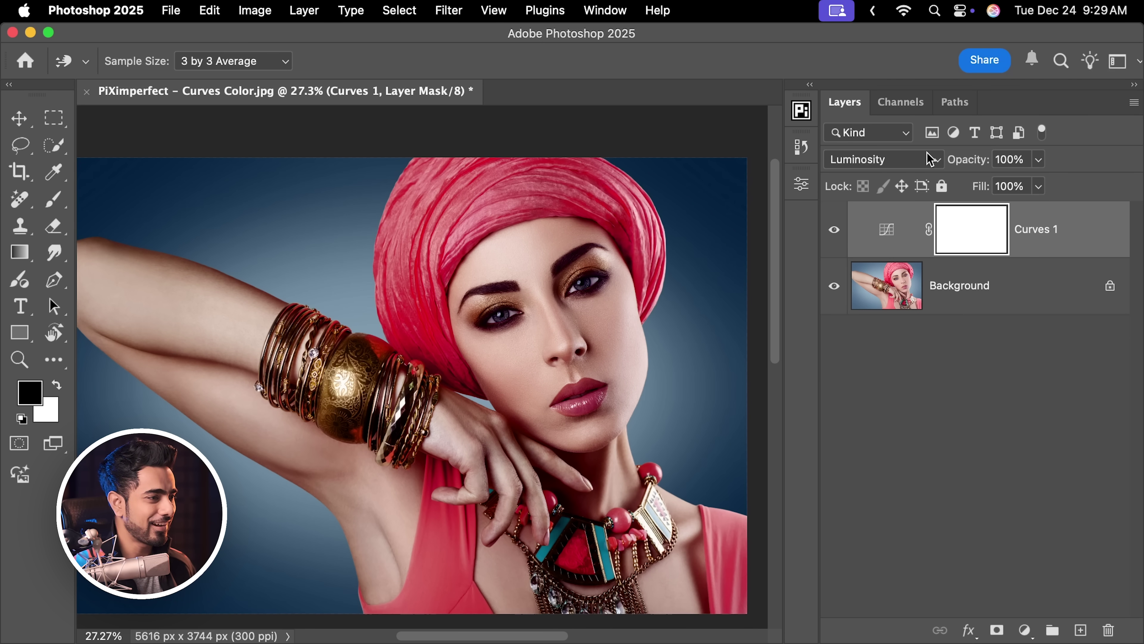
{"action": "left_click", "coordinate": [906, 157]}
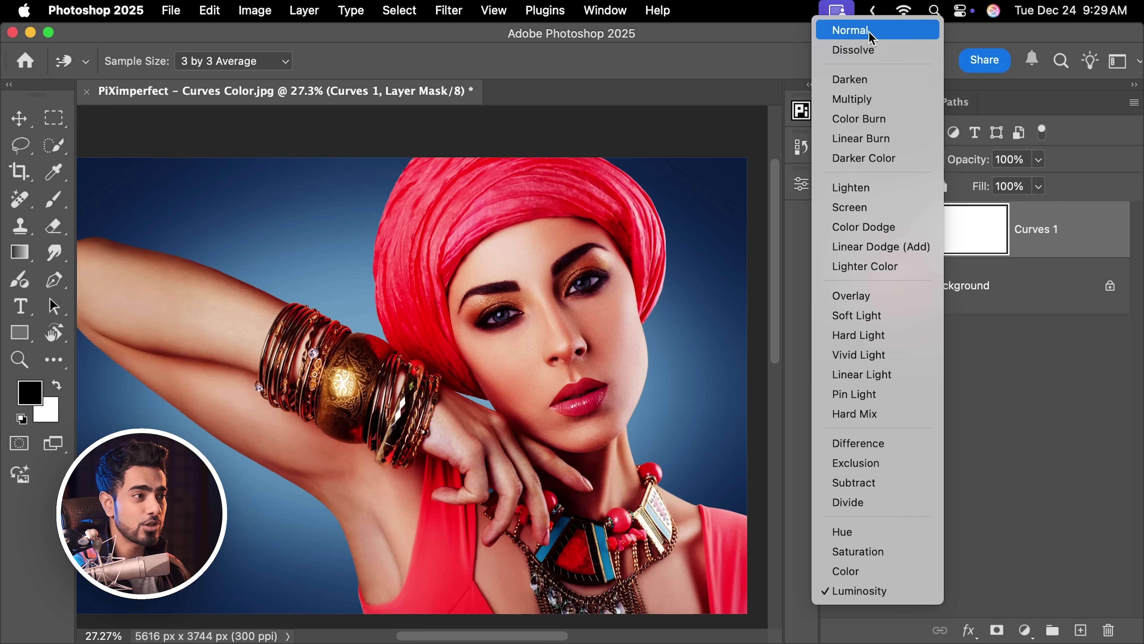
{"action": "left_click", "coordinate": [858, 29]}
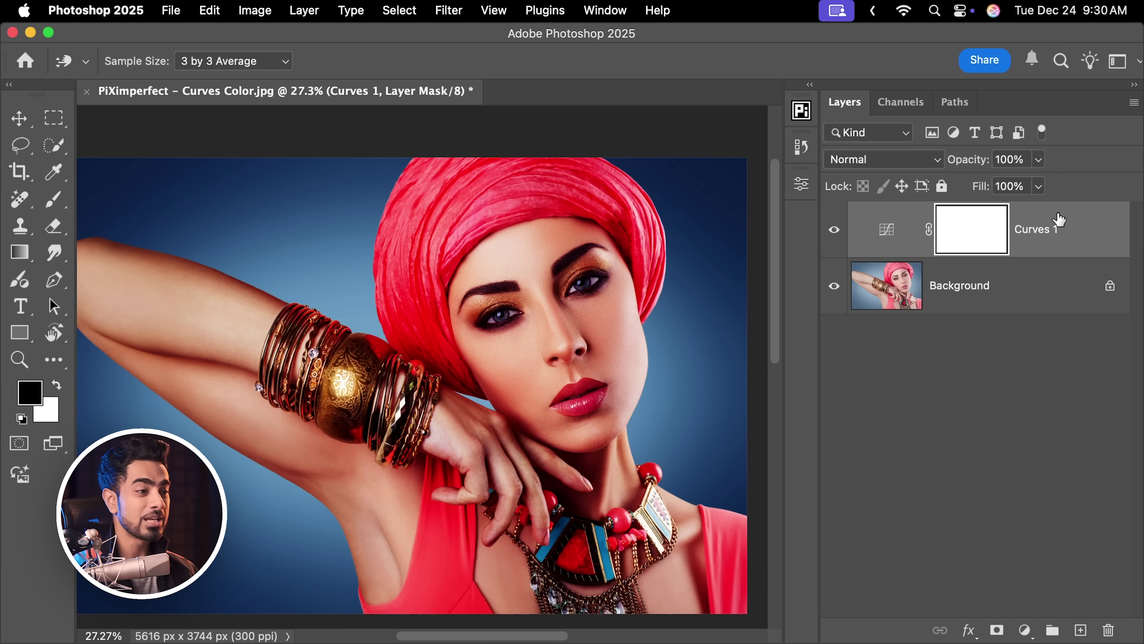
Delete the Curves 1 layer and duplicate the Background as Layer 1
{"action": "left_click_drag", "start_coordinate": [1072, 247], "coordinate": [1109, 630]}
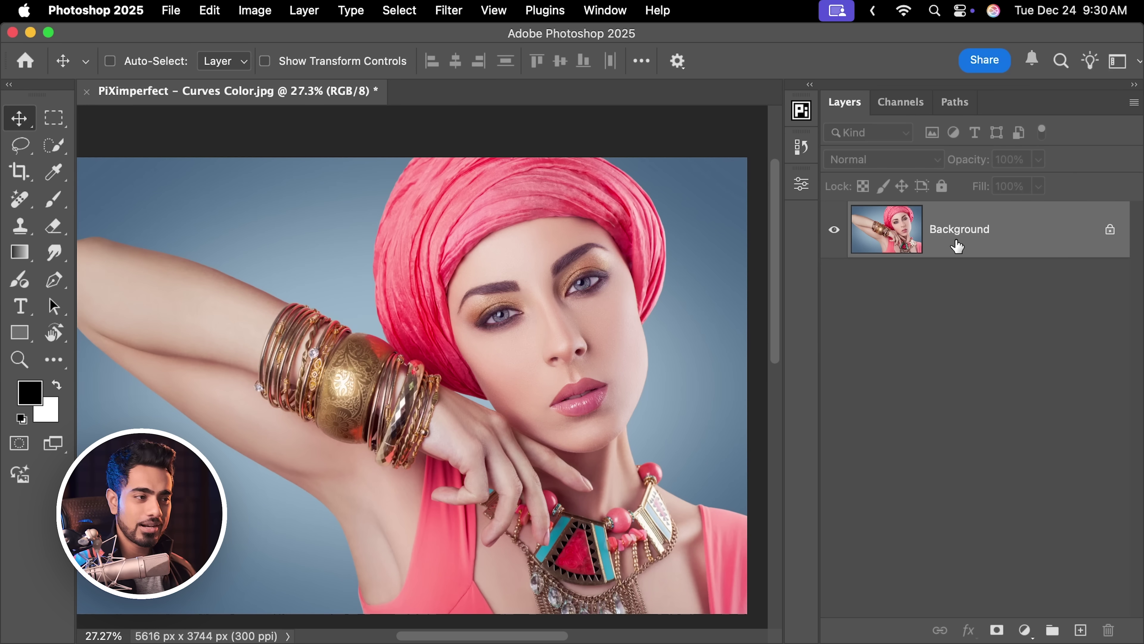
{"action": "key", "text": "super"}
{"action": "key", "text": "super+j"}
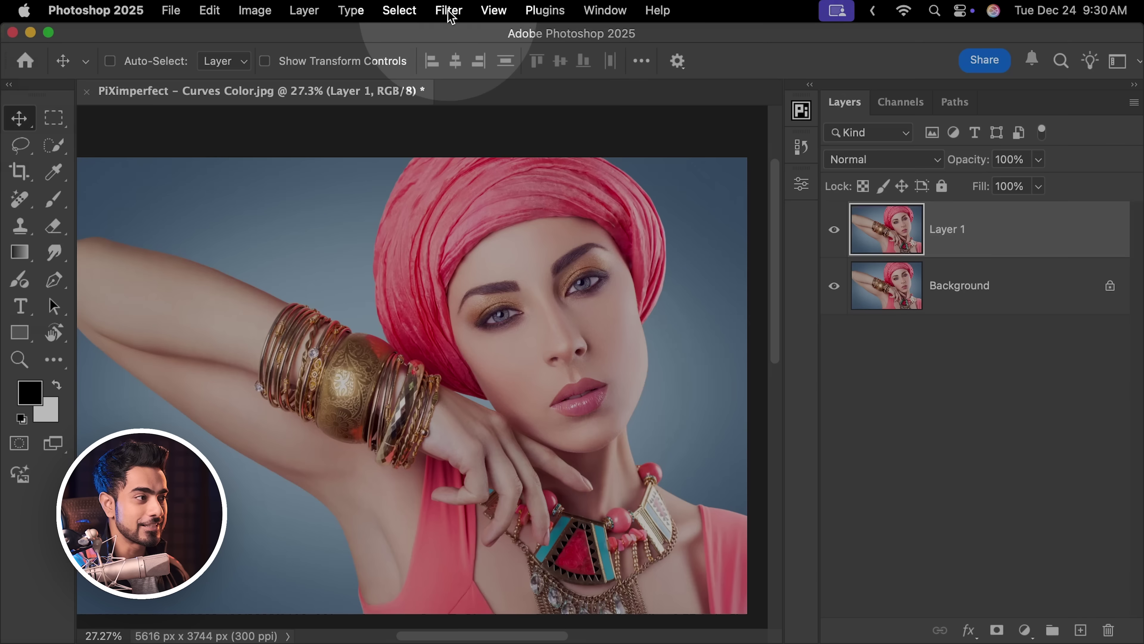
Convert Layer 1 into a smart object via Filter > Convert for Smart Filters
{"action": "left_click", "coordinate": [449, 9]}
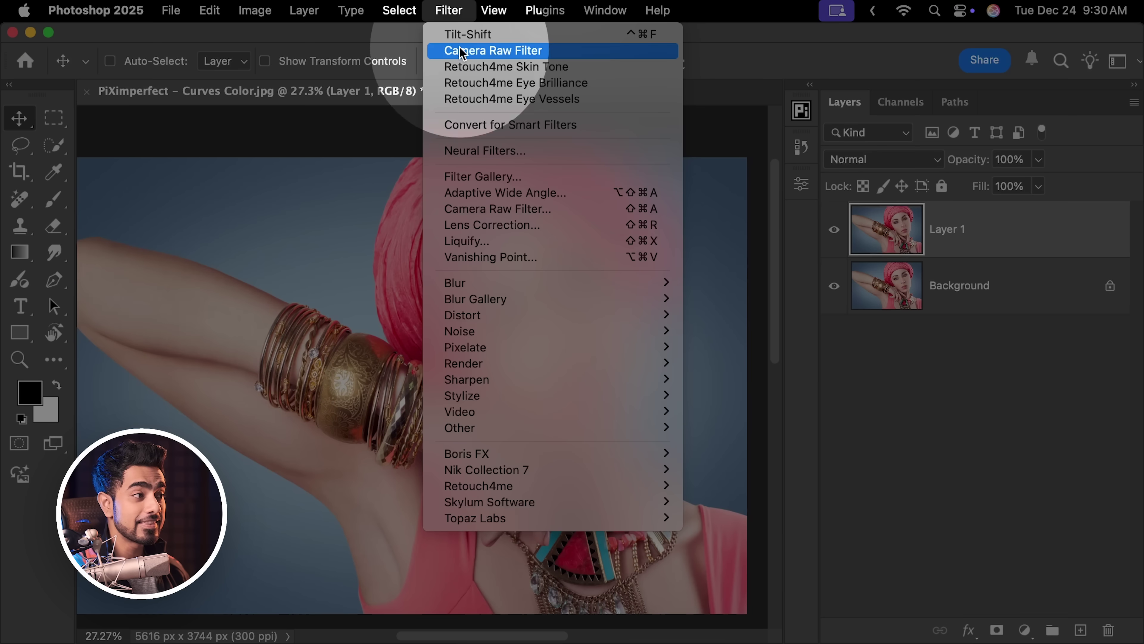
{"action": "left_click", "coordinate": [470, 126]}
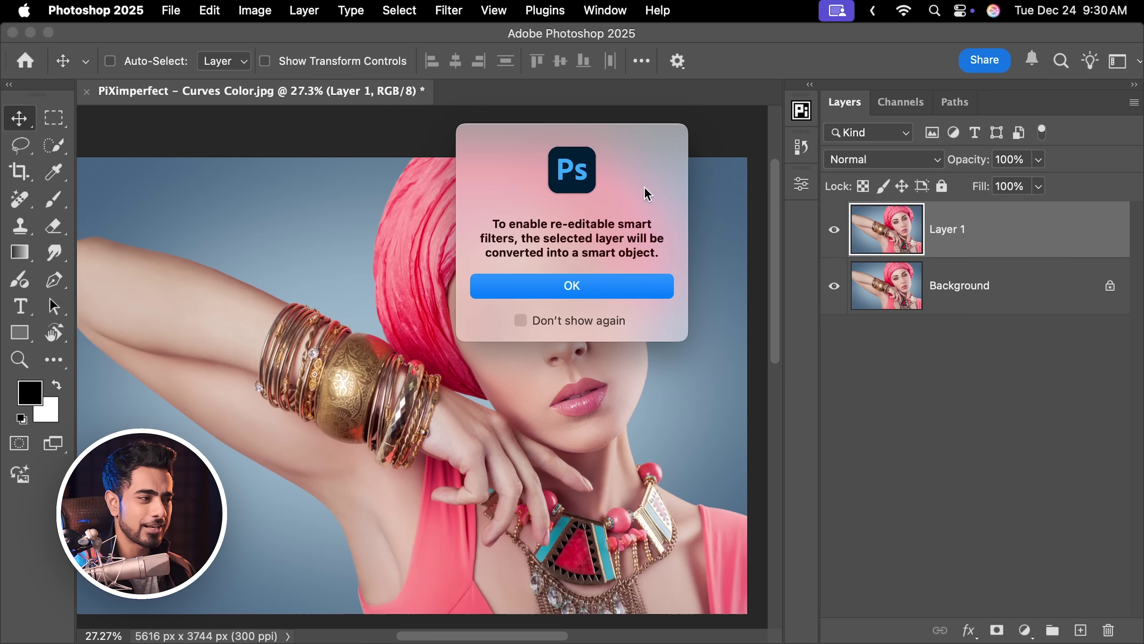
{"action": "left_click", "coordinate": [593, 293]}
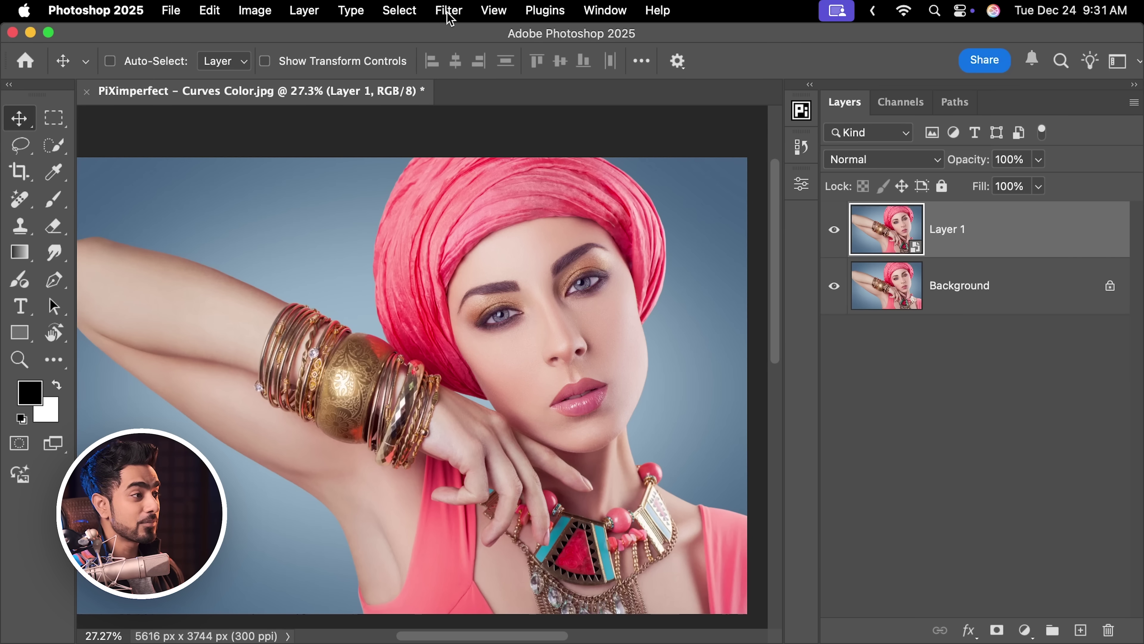
Open Layer 1 in the Camera Raw Filter and restore the default dark grey surround
{"action": "left_click", "coordinate": [448, 13]}
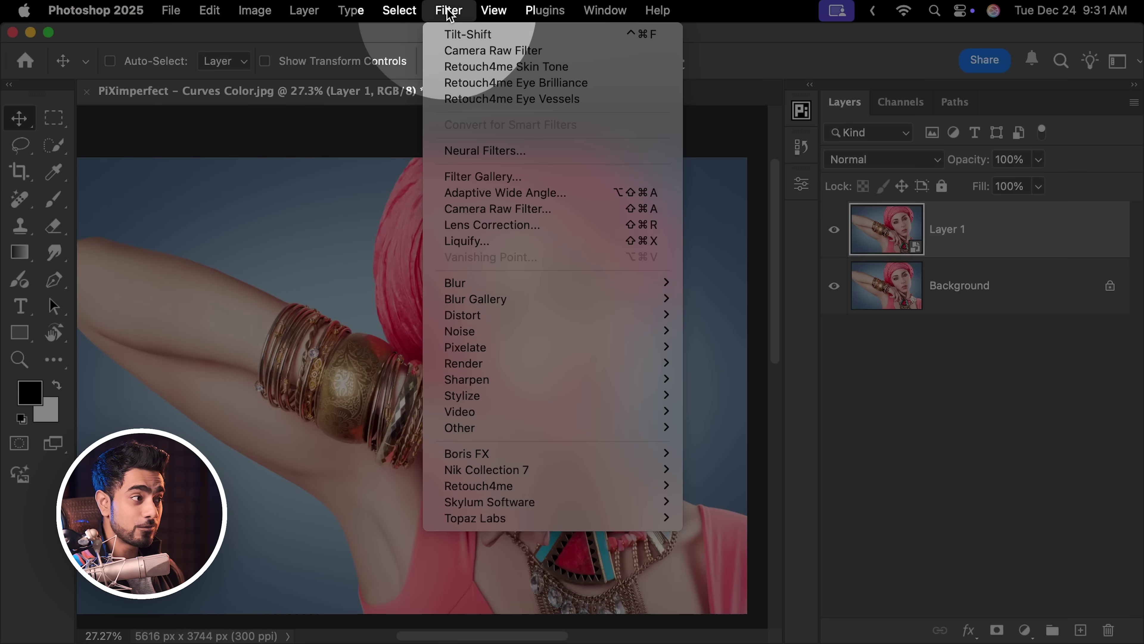
{"action": "left_click", "coordinate": [467, 215]}
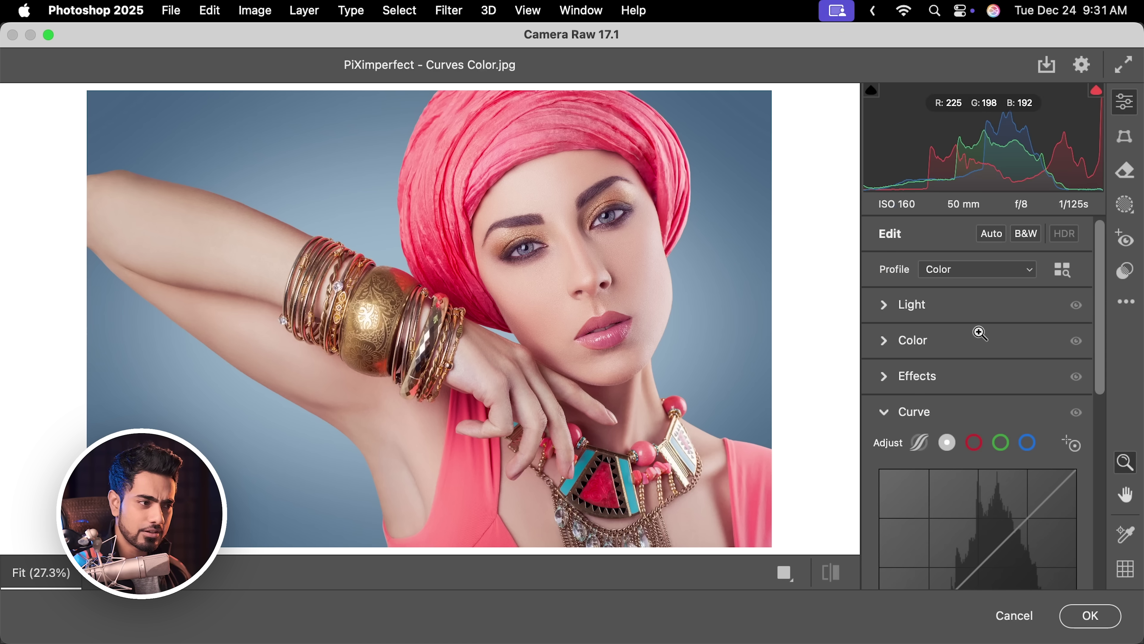
{"action": "left_click", "coordinate": [912, 413]}
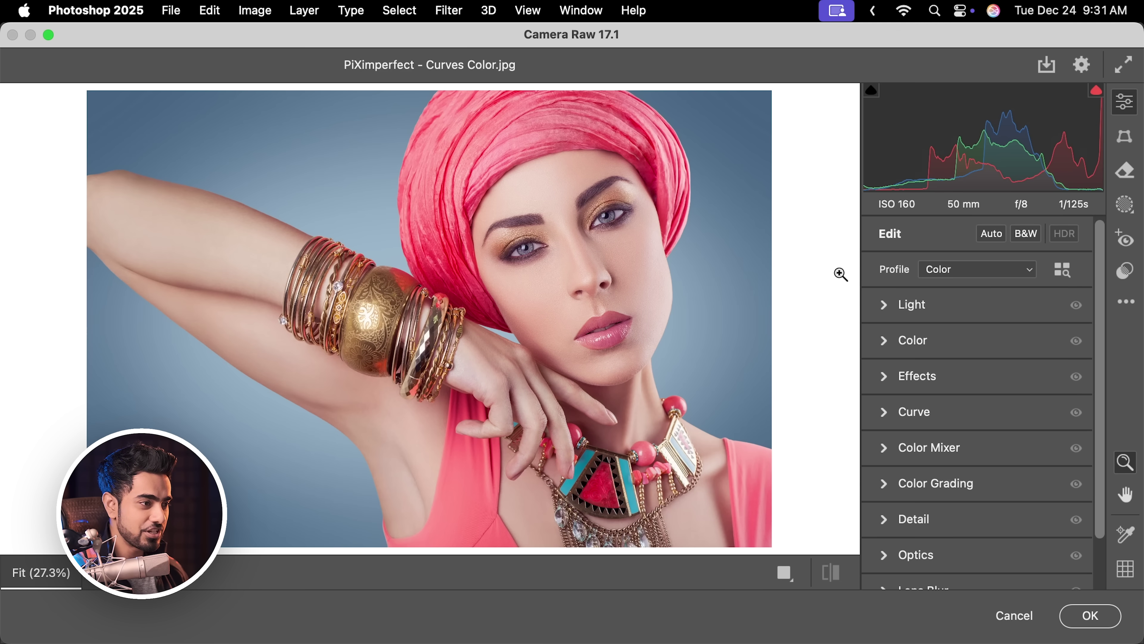
{"action": "right_click", "coordinate": [840, 273]}
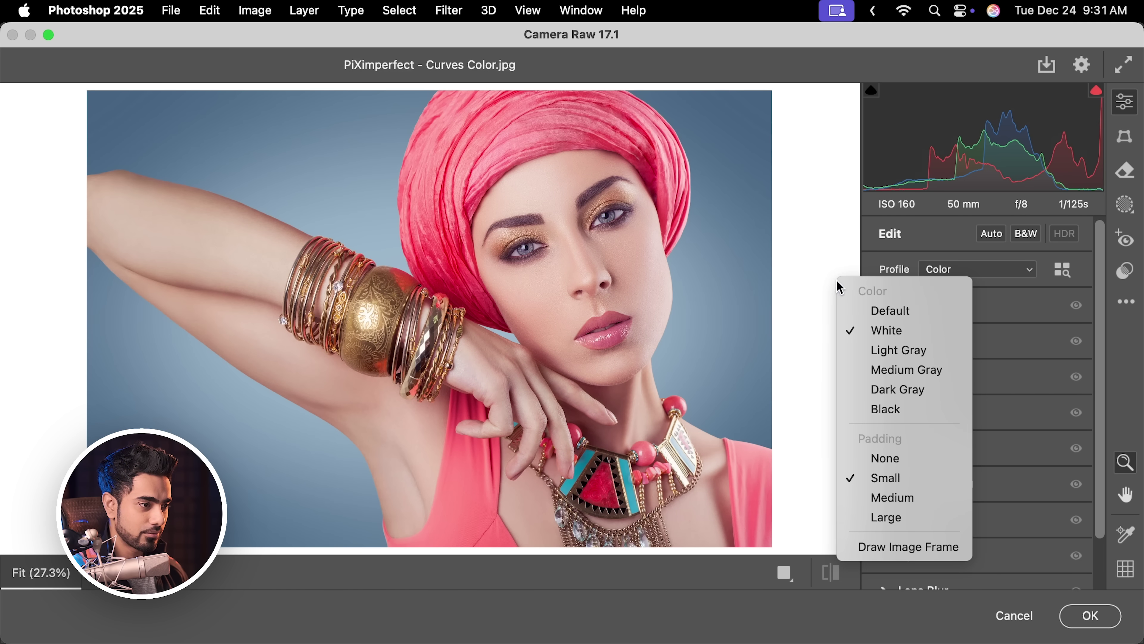
{"action": "left_click", "coordinate": [872, 312]}
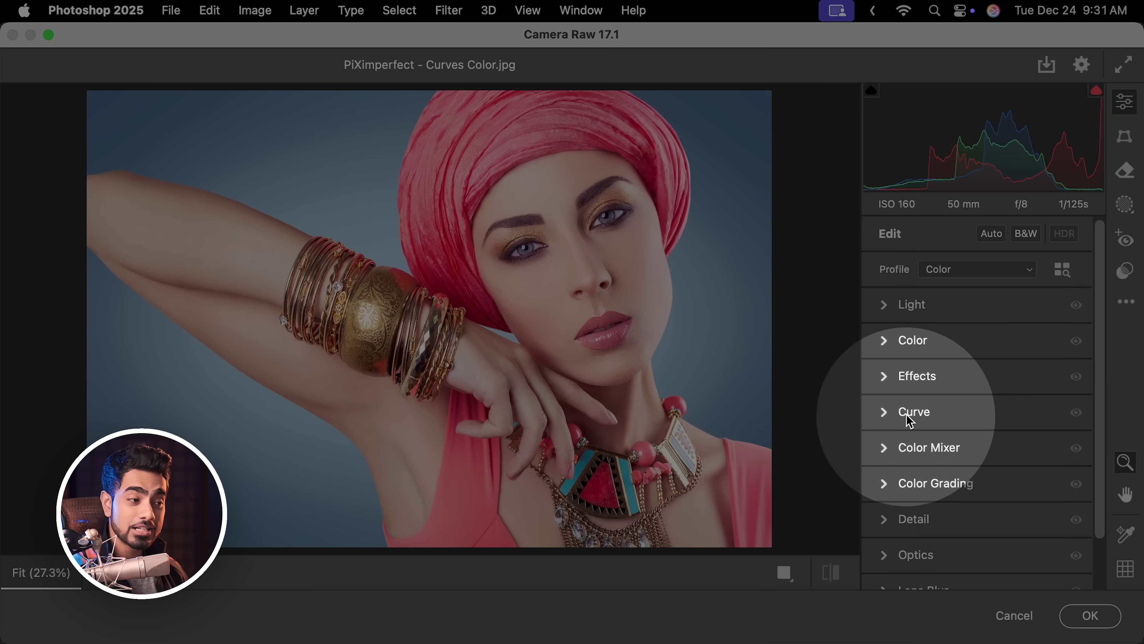
Switch Curve to the parametric curve with Highlights, Lights and Darks sliders
{"action": "left_click", "coordinate": [915, 415]}
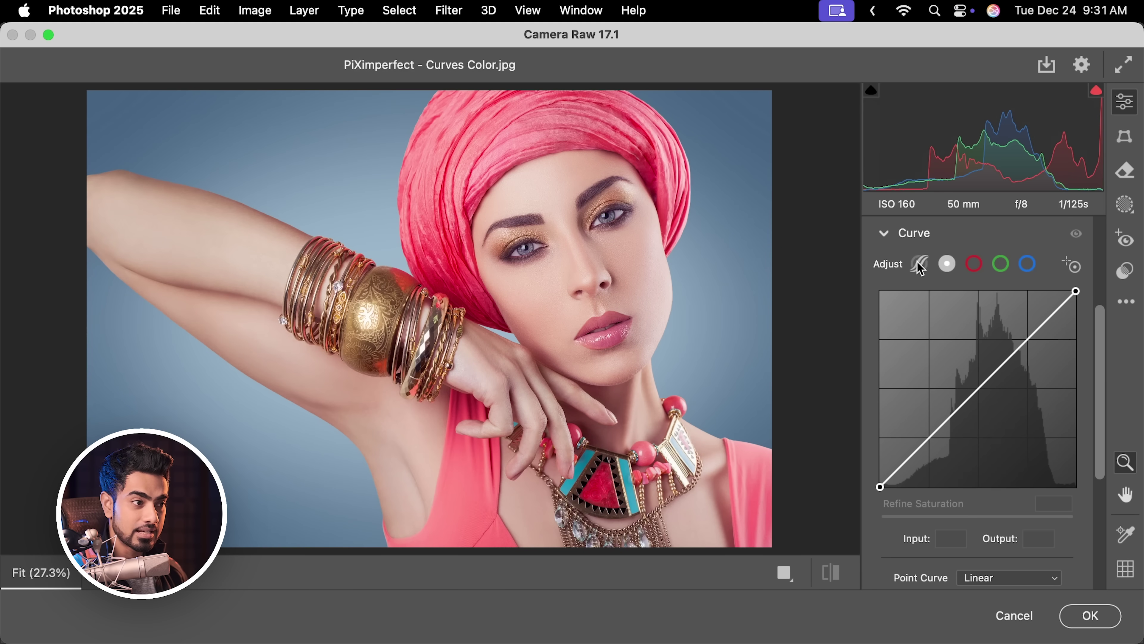
{"action": "left_click", "coordinate": [919, 265]}
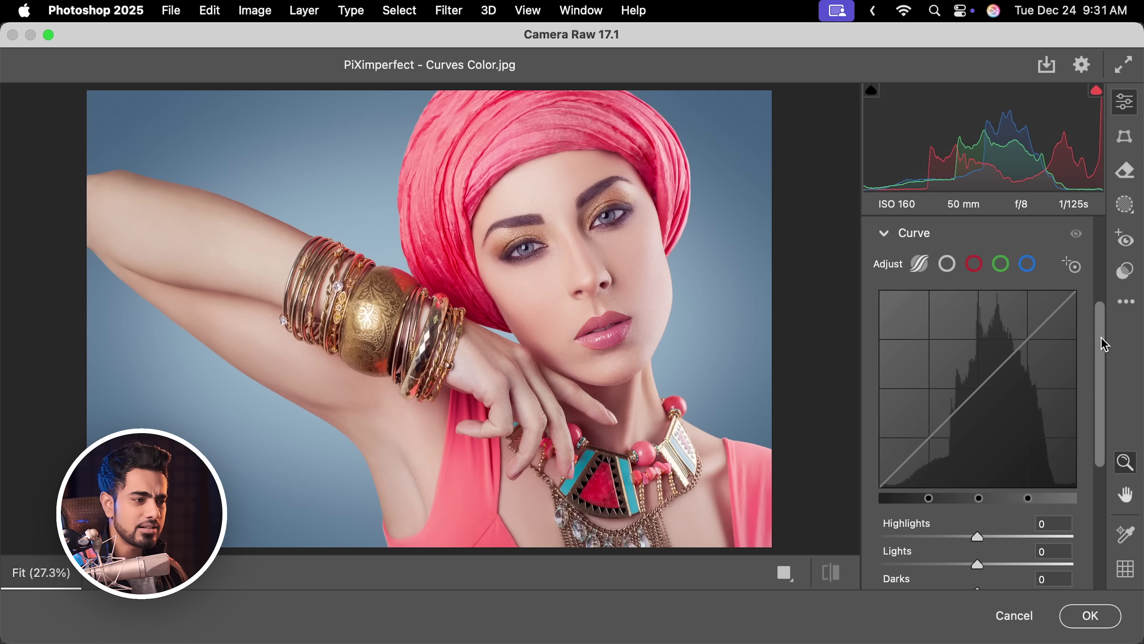
{"action": "left_click_drag", "start_coordinate": [1104, 344], "coordinate": [1098, 396]}
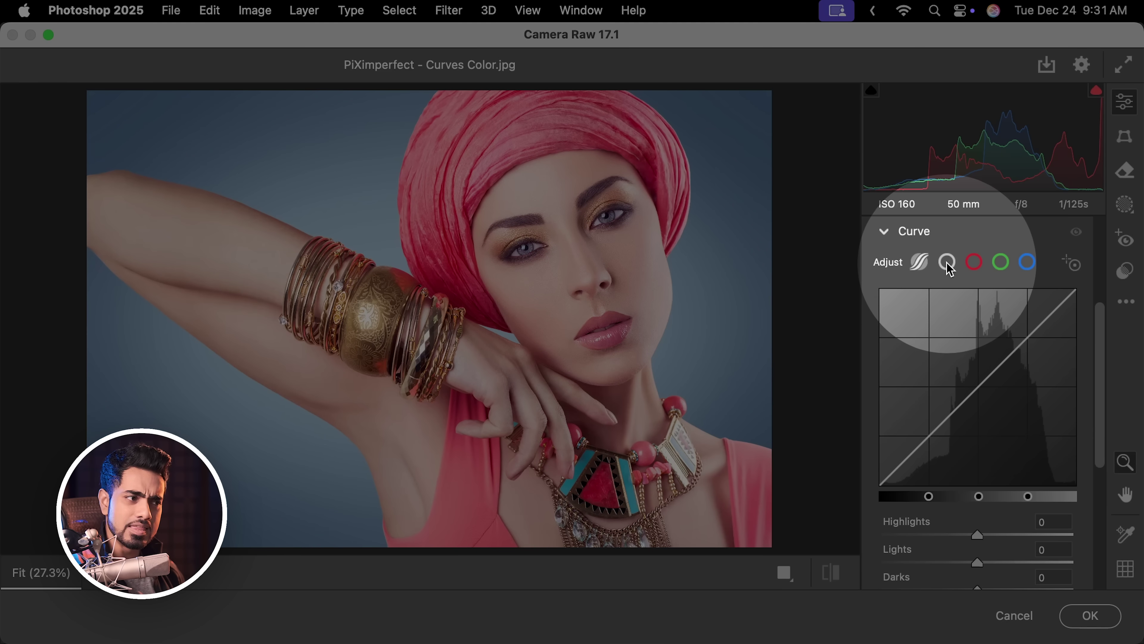
Switch to the RGB point curve, try a two-point S-curve, then undo it back to Linear
{"action": "left_click", "coordinate": [947, 266]}
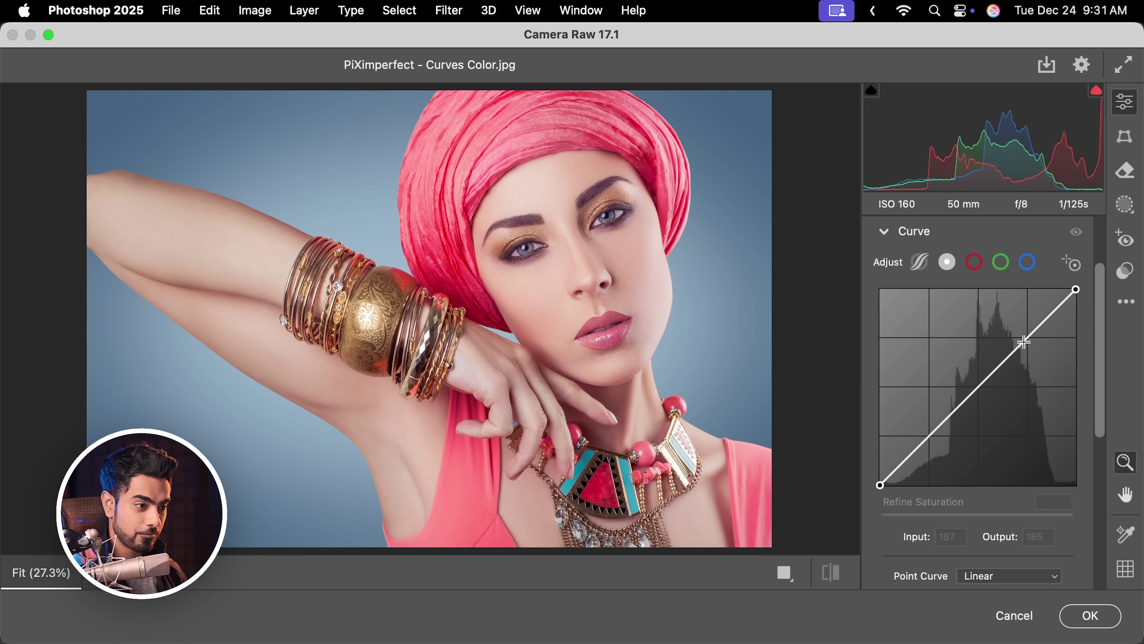
{"action": "left_click_drag", "start_coordinate": [1027, 337], "coordinate": [1025, 334]}
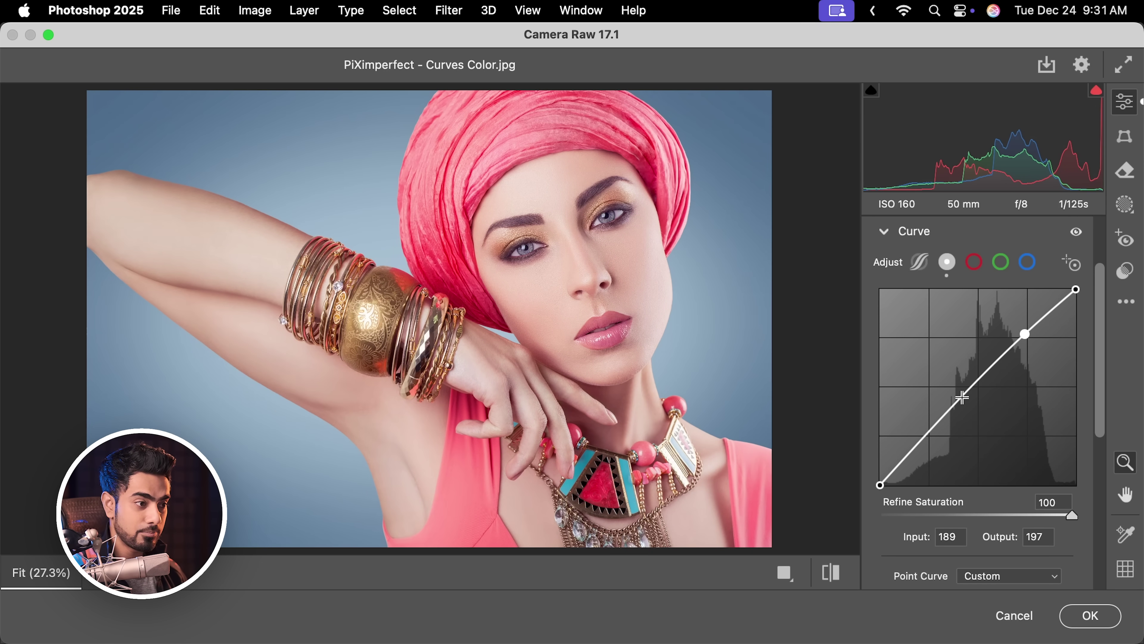
{"action": "left_click_drag", "start_coordinate": [968, 398], "coordinate": [968, 410]}
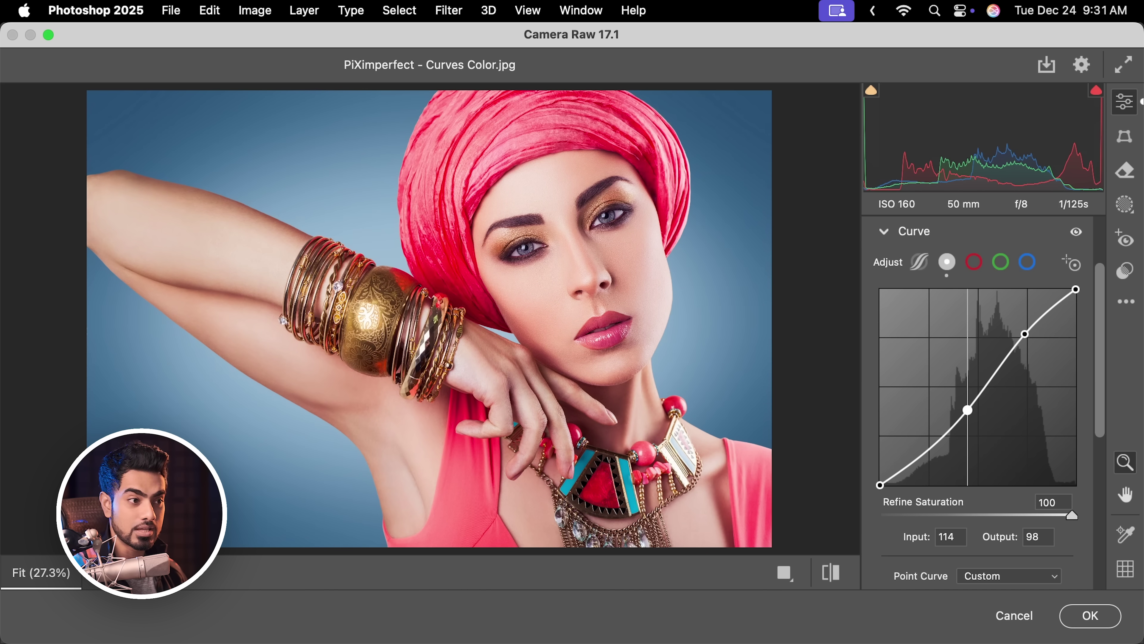
{"action": "key", "text": "super+z"}
{"action": "key", "text": "super+z"}
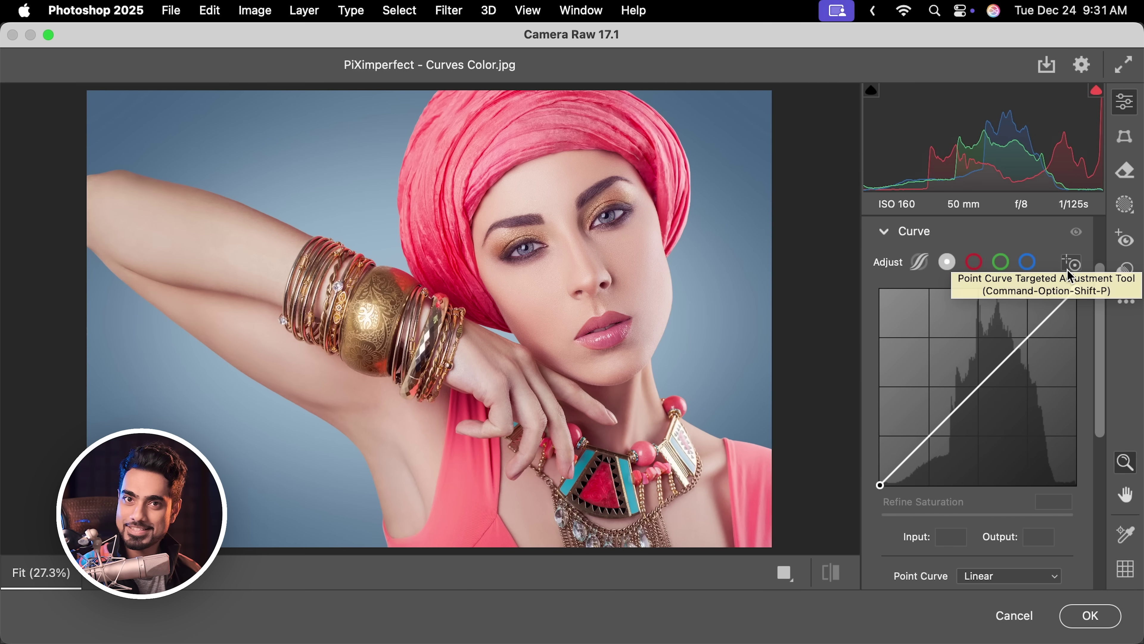
With the targeted tool, lift the nose tone and drag cheek and lip tones down into a Custom S-curve
{"action": "left_click", "coordinate": [1072, 263]}
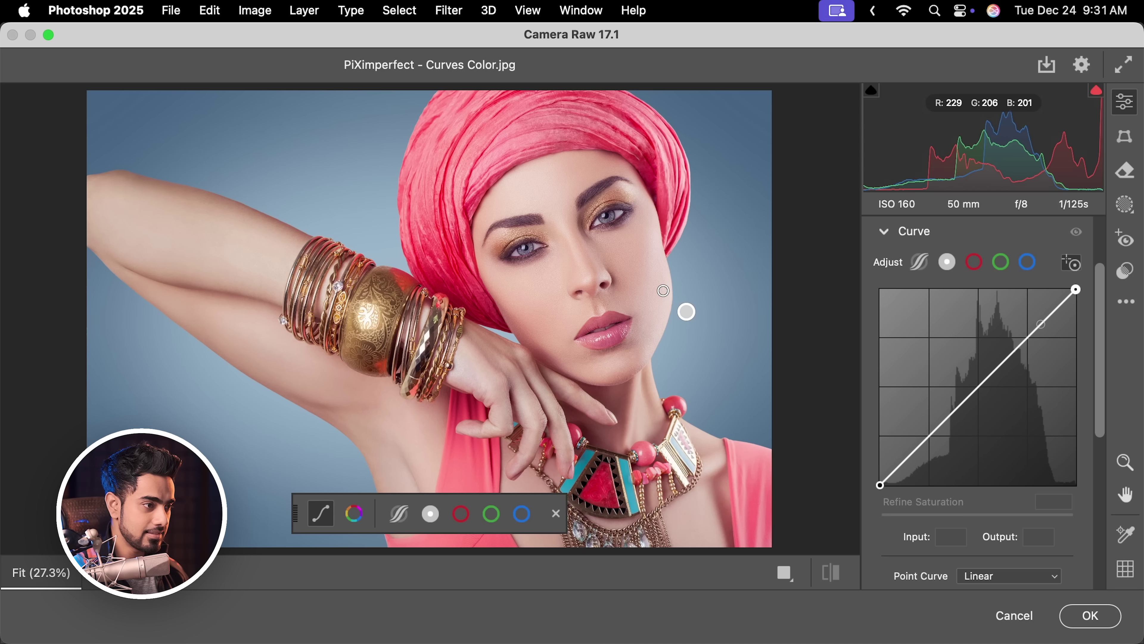
{"action": "left_click", "coordinate": [580, 287]}
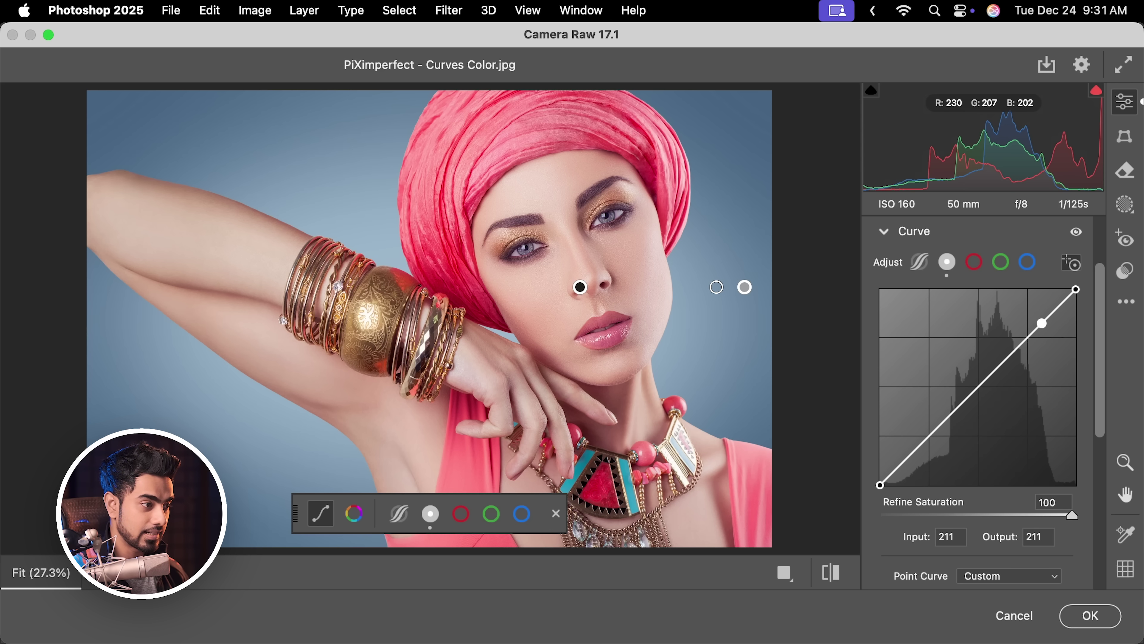
{"action": "key", "text": "Up"}
{"action": "key", "text": "Up"}
{"action": "key", "text": "Up"}
{"action": "key", "text": "Up"}
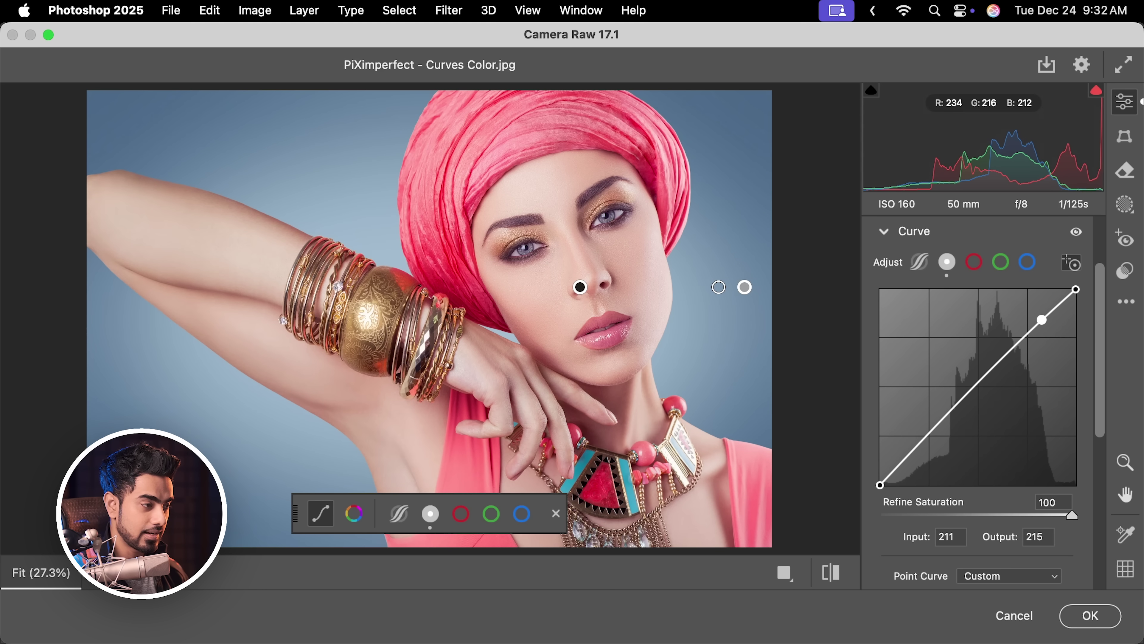
{"action": "left_click_drag", "start_coordinate": [653, 256], "coordinate": [539, 254]}
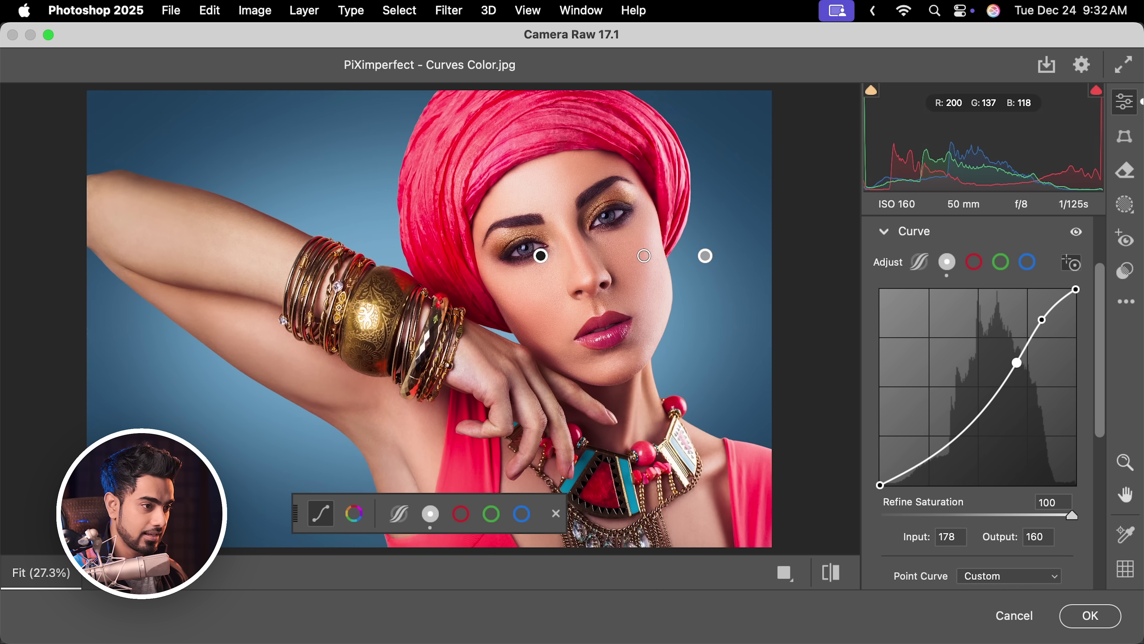
{"action": "left_click_drag", "start_coordinate": [610, 333], "coordinate": [444, 332]}
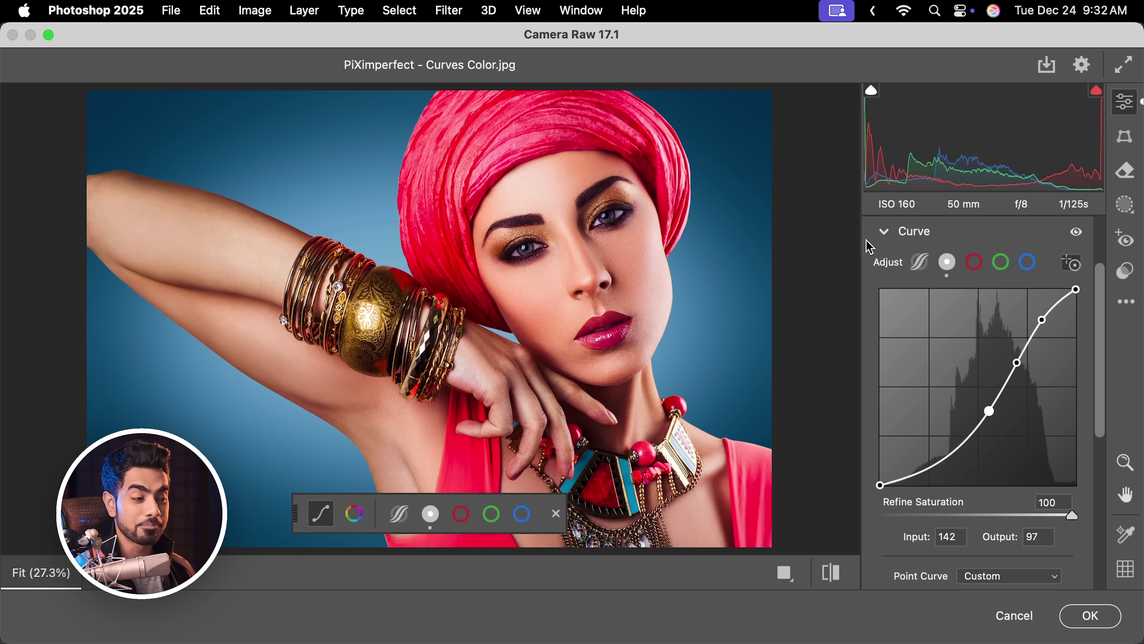
Try Refine Saturation at 0 and 100, settle it at 50, and apply the Camera Raw Filter
{"action": "scroll", "coordinate": [1102, 350], "scroll_direction": "up", "scroll_amount": 3}
{"action": "scroll", "coordinate": [1103, 388], "scroll_direction": "down", "scroll_amount": 4}
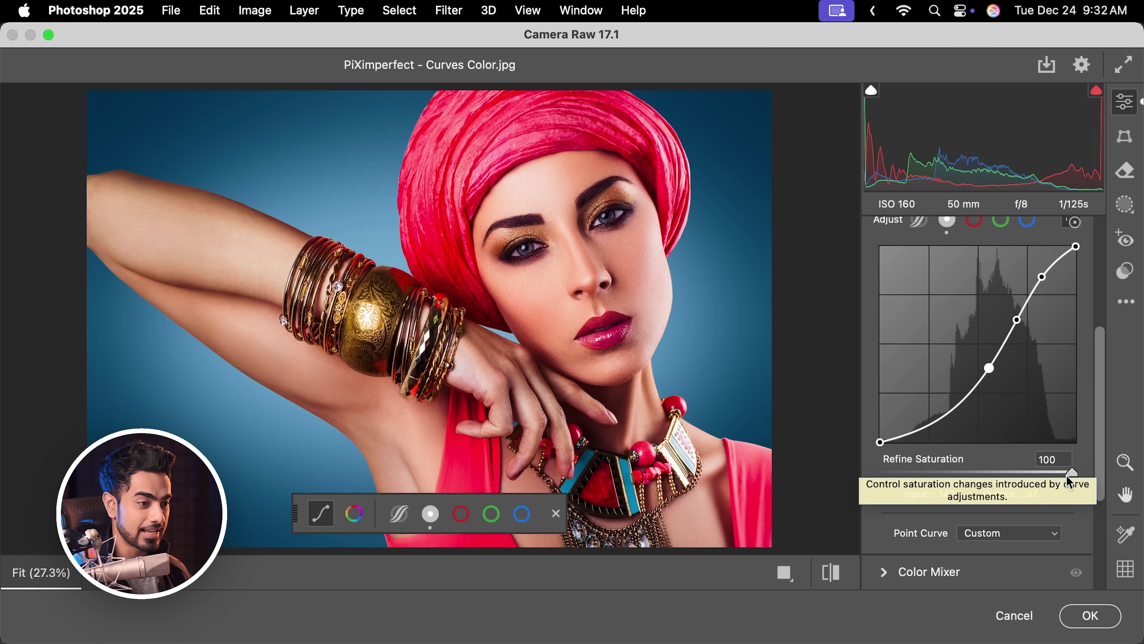
{"action": "left_click_drag", "start_coordinate": [1073, 475], "coordinate": [848, 468]}
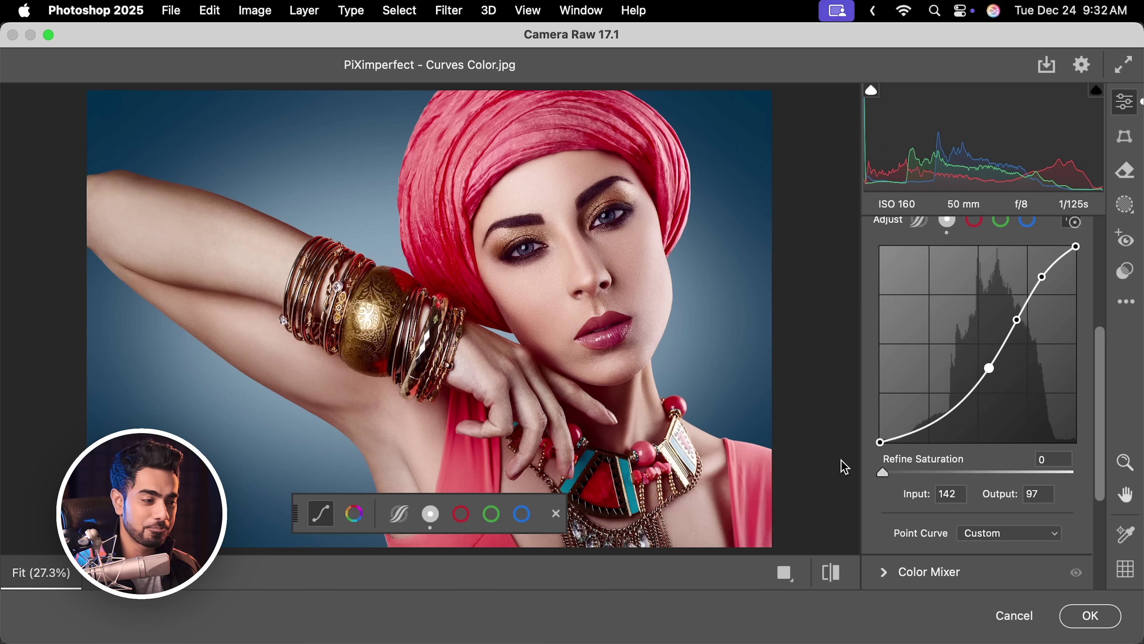
{"action": "left_click_drag", "start_coordinate": [884, 479], "coordinate": [1088, 485]}
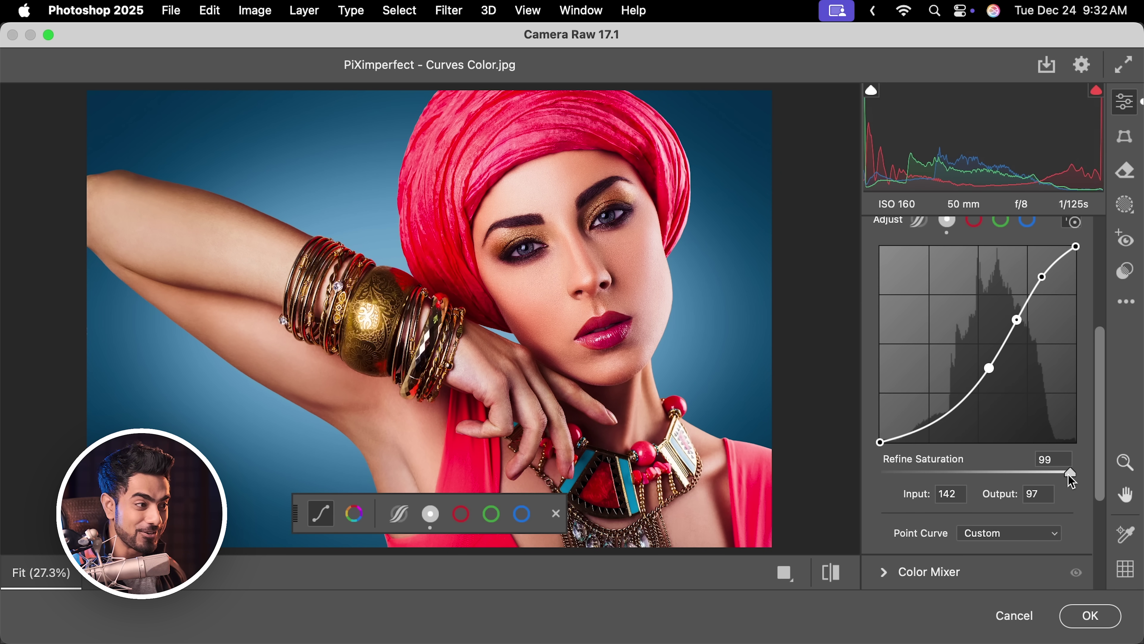
{"action": "left_click_drag", "start_coordinate": [1071, 475], "coordinate": [977, 473]}
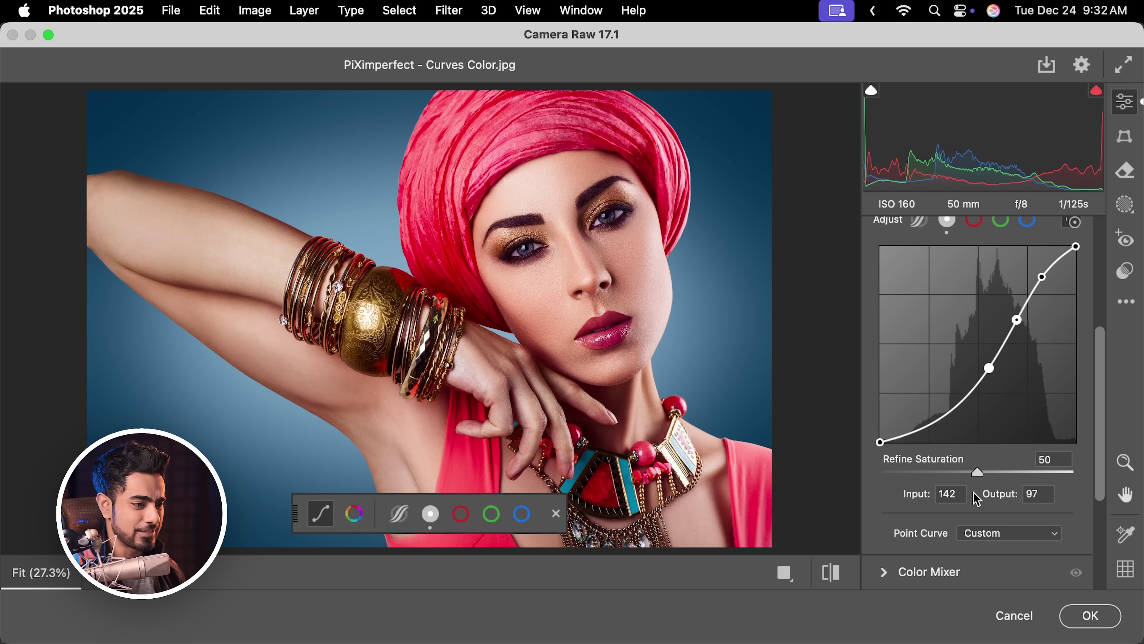
{"action": "left_click", "coordinate": [1094, 620]}
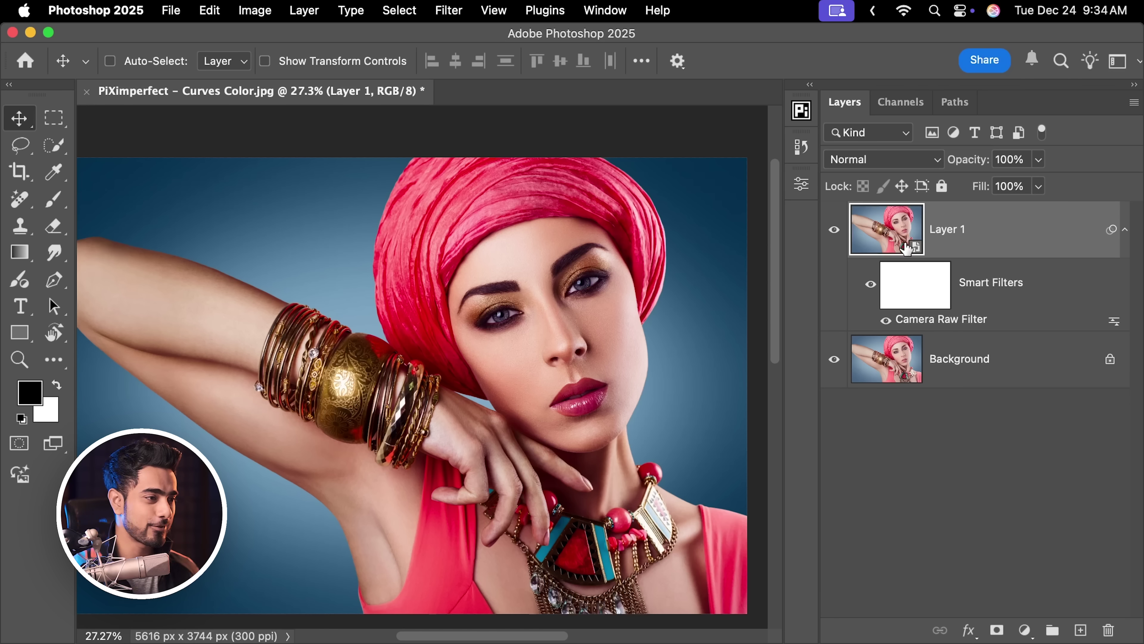
Hide Layer 1, select the Background, and add a new Curves adjustment layer above it
{"action": "left_click", "coordinate": [834, 230]}
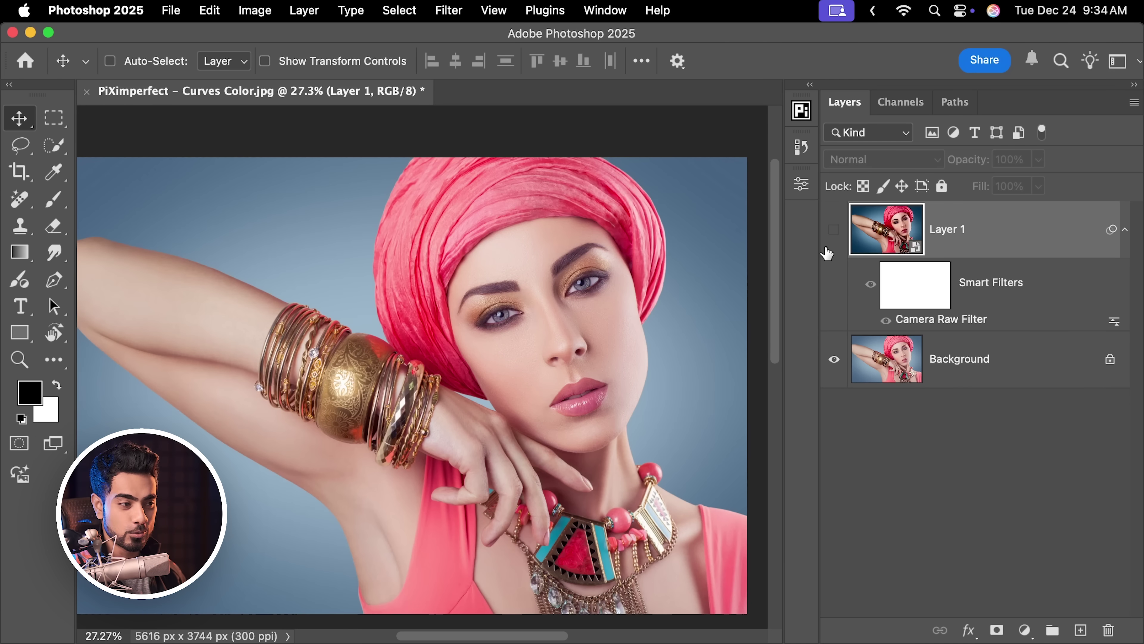
{"action": "left_click", "coordinate": [951, 367]}
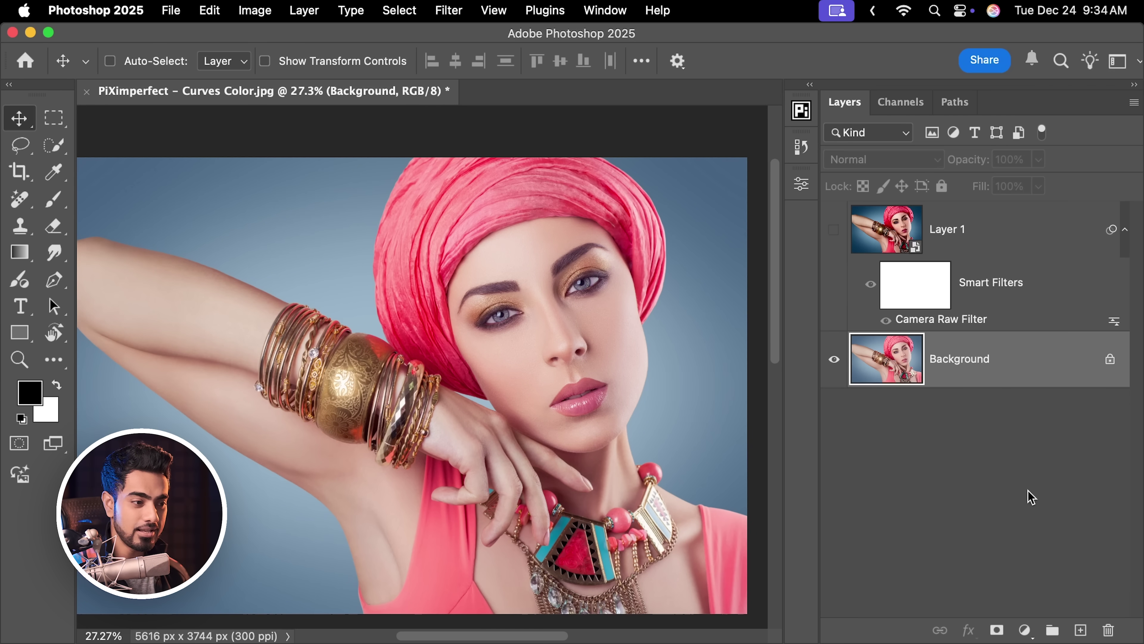
{"action": "left_click", "coordinate": [1025, 631]}
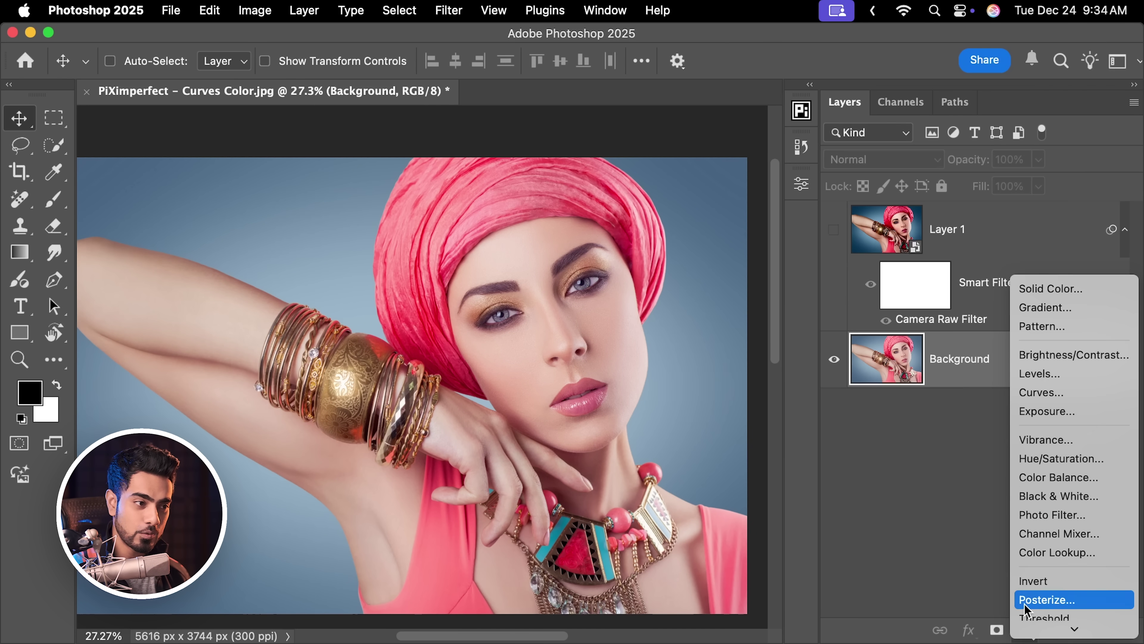
{"action": "left_click", "coordinate": [1044, 394]}
{"action": "scroll", "coordinate": [401, 315], "scroll_direction": "right", "scroll_amount": 5}
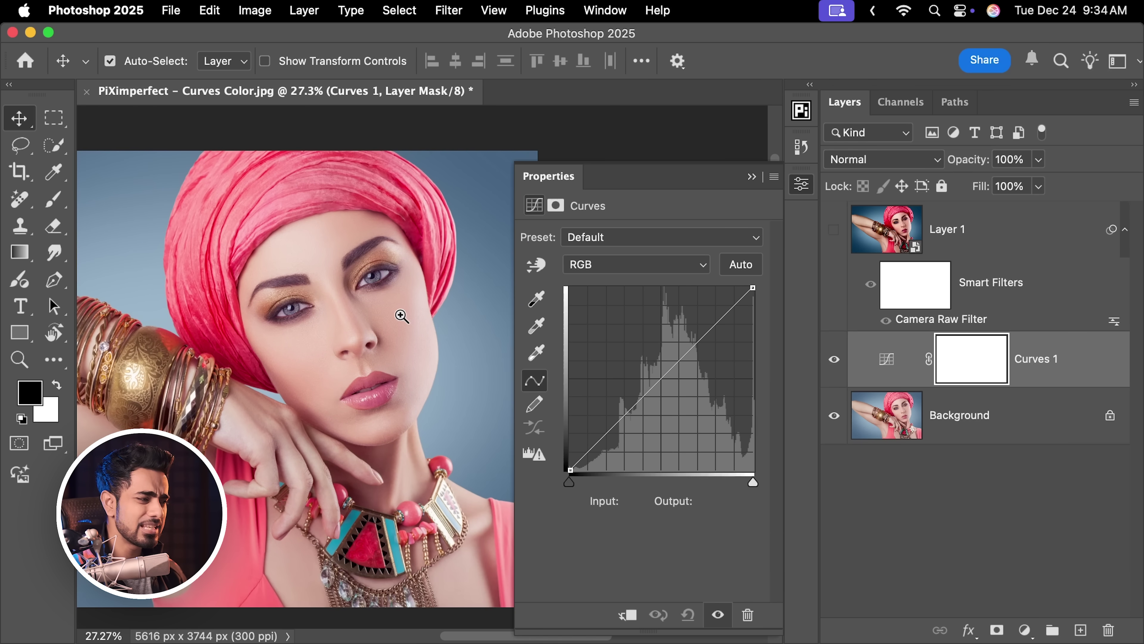
{"action": "scroll", "coordinate": [401, 316], "scroll_direction": "up", "scroll_amount": 3}
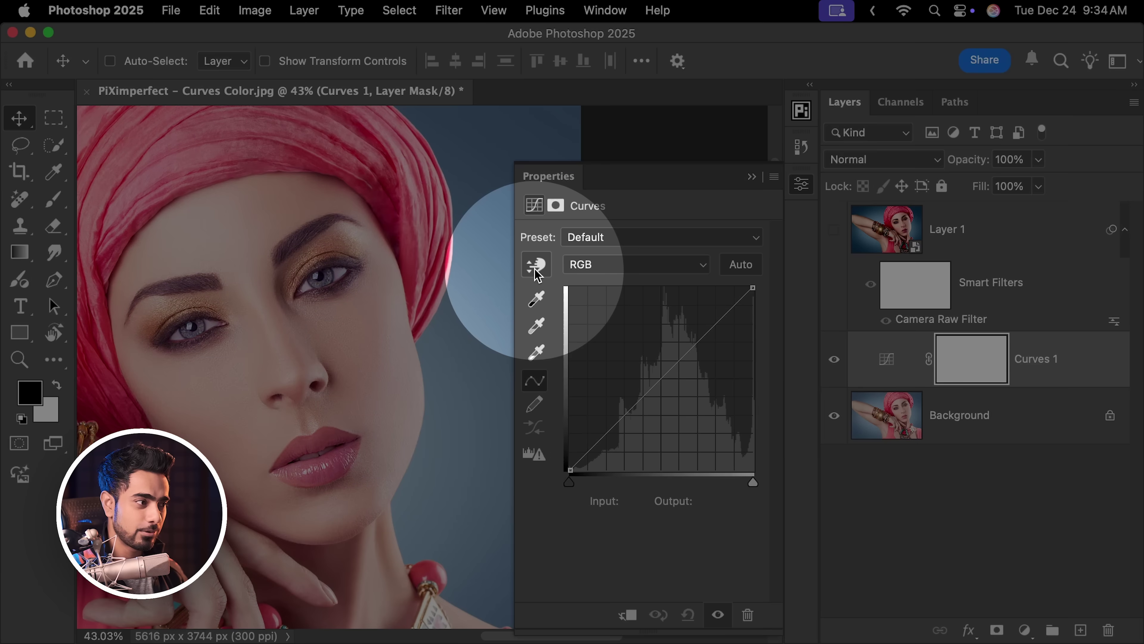
With the targeted tool, pull the cheek and shadow tones down into a contrast S-curve
{"action": "left_click", "coordinate": [541, 272]}
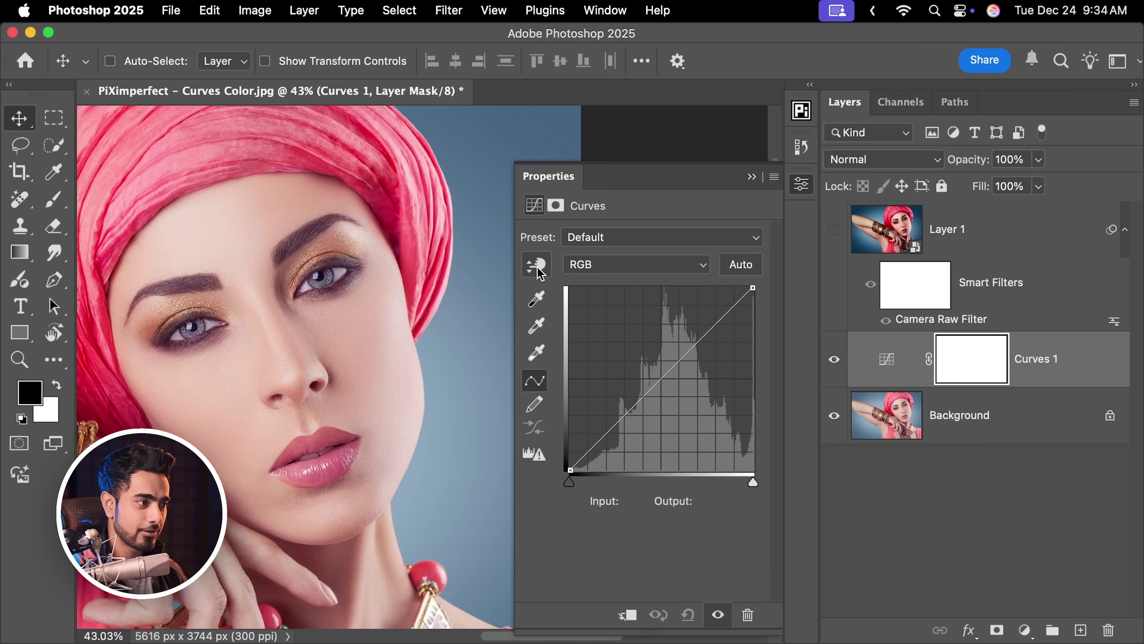
{"action": "left_click_drag", "start_coordinate": [421, 383], "coordinate": [419, 378]}
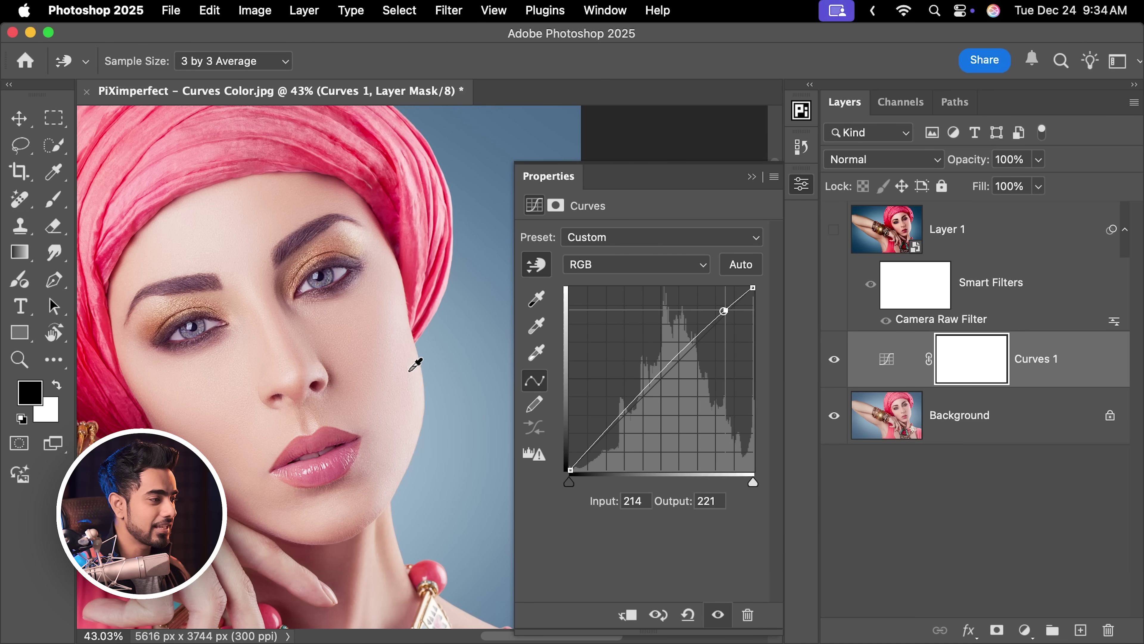
{"action": "left_click", "coordinate": [358, 336]}
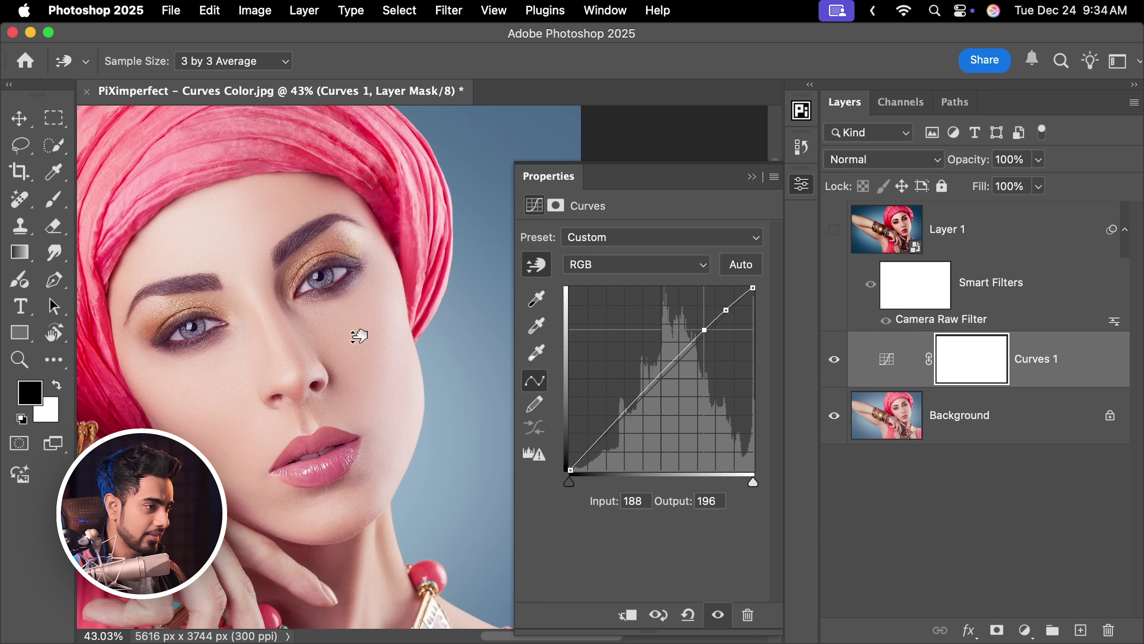
{"action": "left_click_drag", "start_coordinate": [359, 336], "coordinate": [360, 353]}
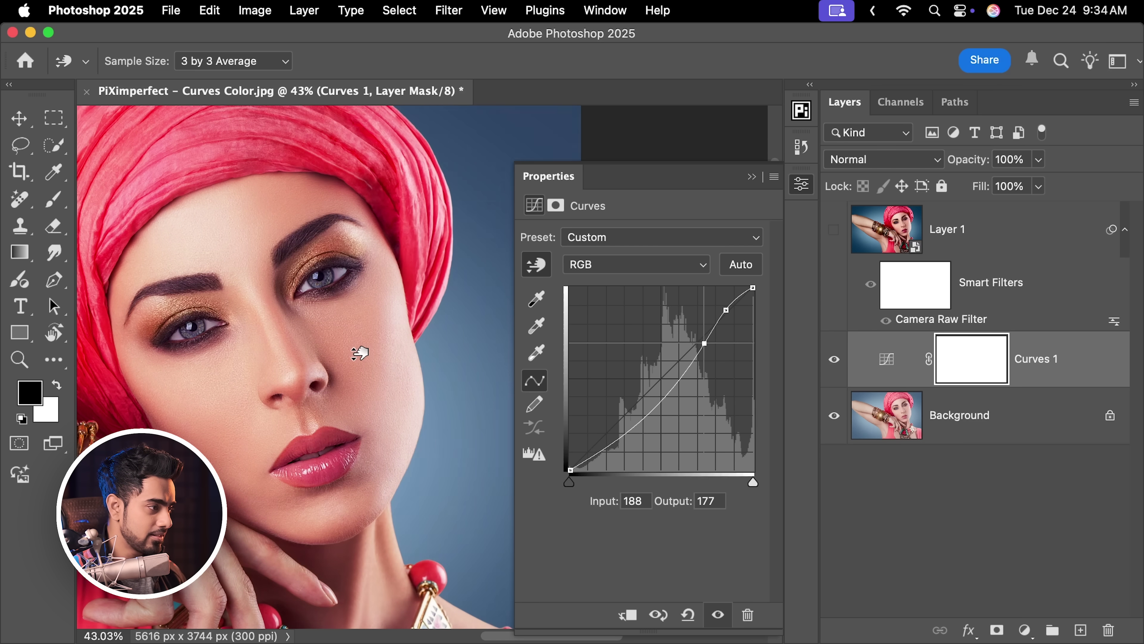
{"action": "scroll", "coordinate": [359, 353], "scroll_direction": "down", "scroll_amount": 3}
{"action": "scroll", "coordinate": [359, 353], "scroll_direction": "left", "scroll_amount": 3}
{"action": "left_click", "coordinate": [254, 432]}
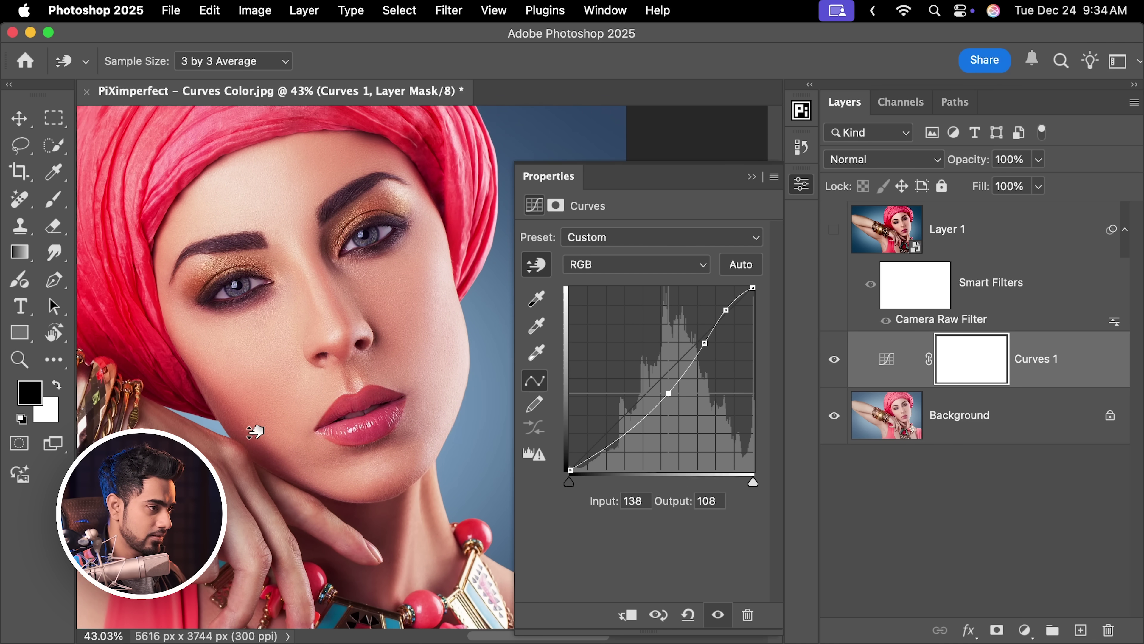
{"action": "left_click_drag", "start_coordinate": [254, 433], "coordinate": [256, 452]}
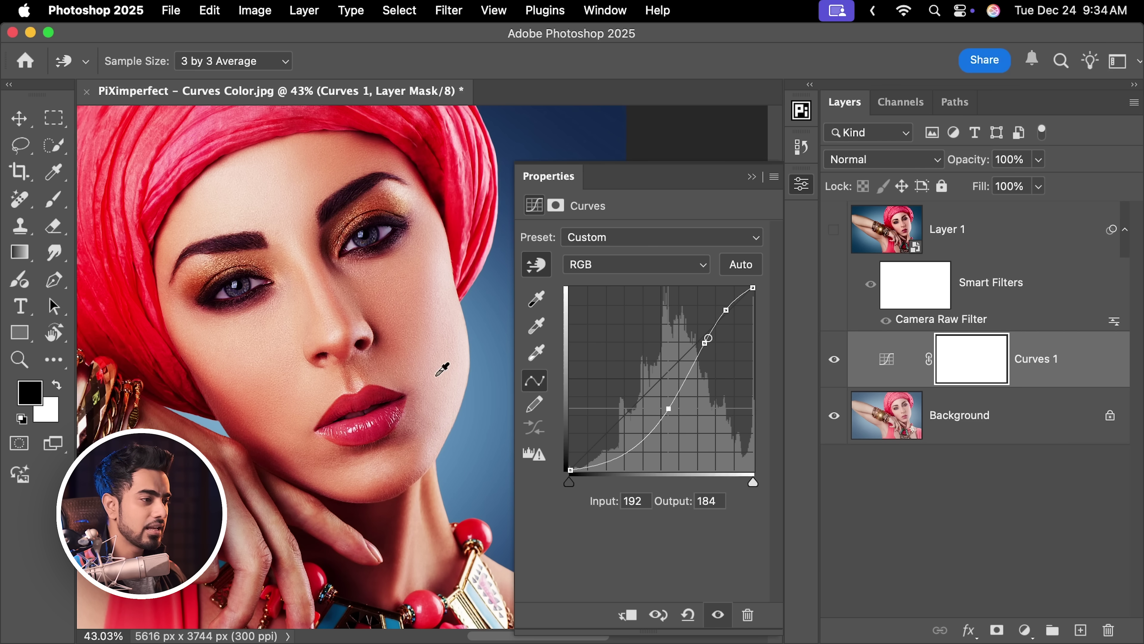
Switch to the Move tool and collapse the Curves properties
{"action": "key", "text": "v"}
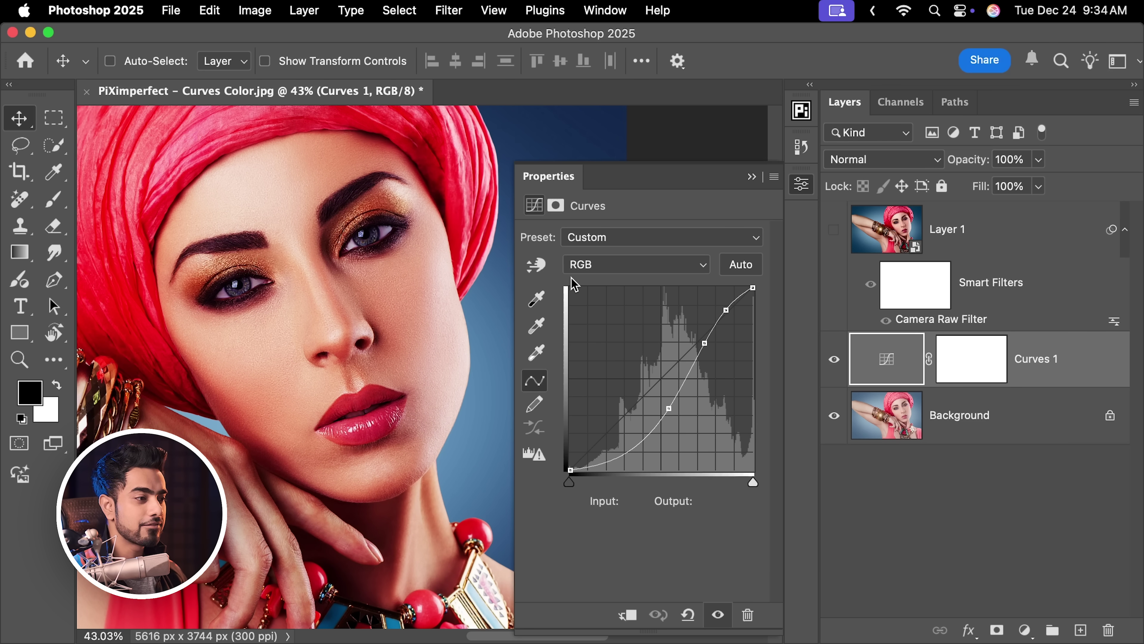
{"action": "left_click", "coordinate": [752, 180]}
{"action": "scroll", "coordinate": [460, 319], "scroll_direction": "left", "scroll_amount": 5}
{"action": "scroll", "coordinate": [685, 383], "scroll_direction": "up", "scroll_amount": 2}
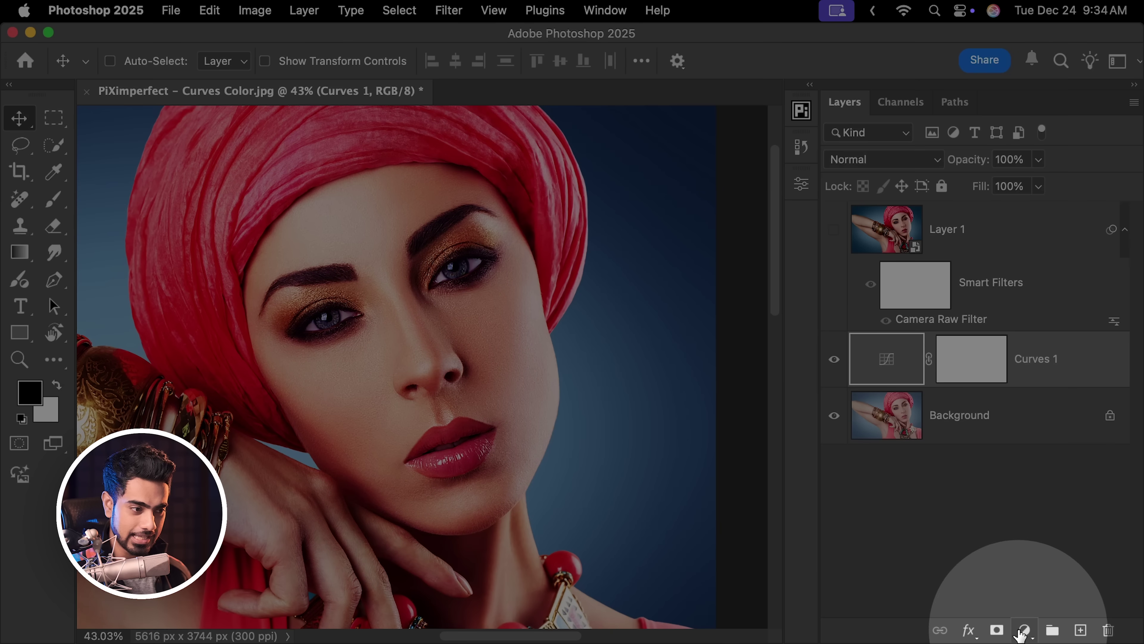
Add a Hue/Saturation adjustment layer and lower its Saturation to -19
{"action": "left_click", "coordinate": [1025, 630]}
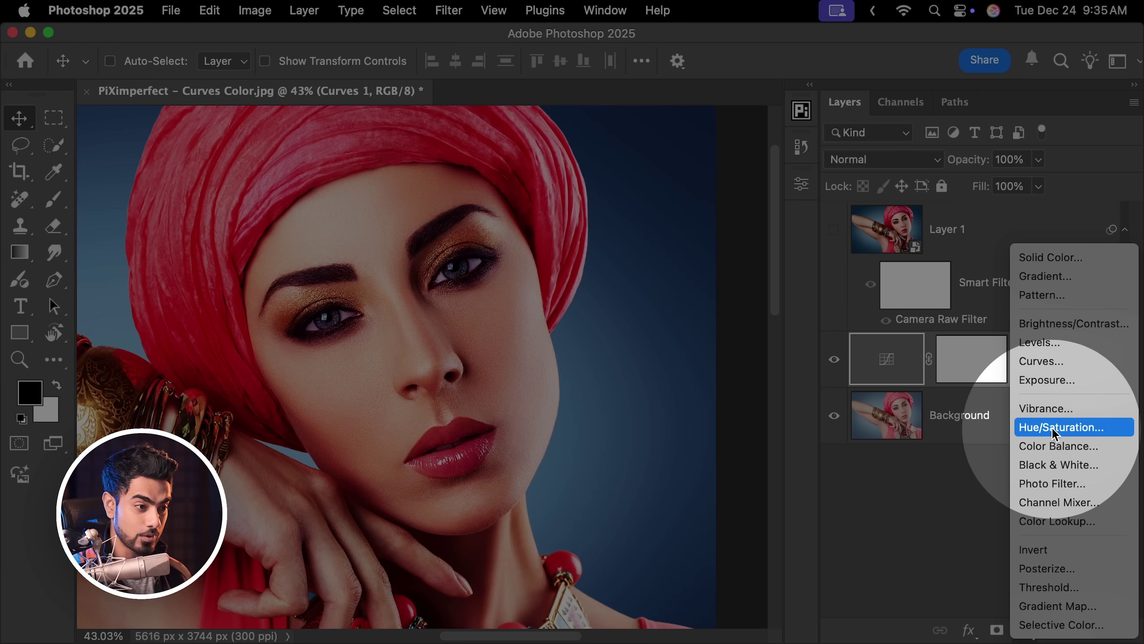
{"action": "left_click", "coordinate": [1057, 434]}
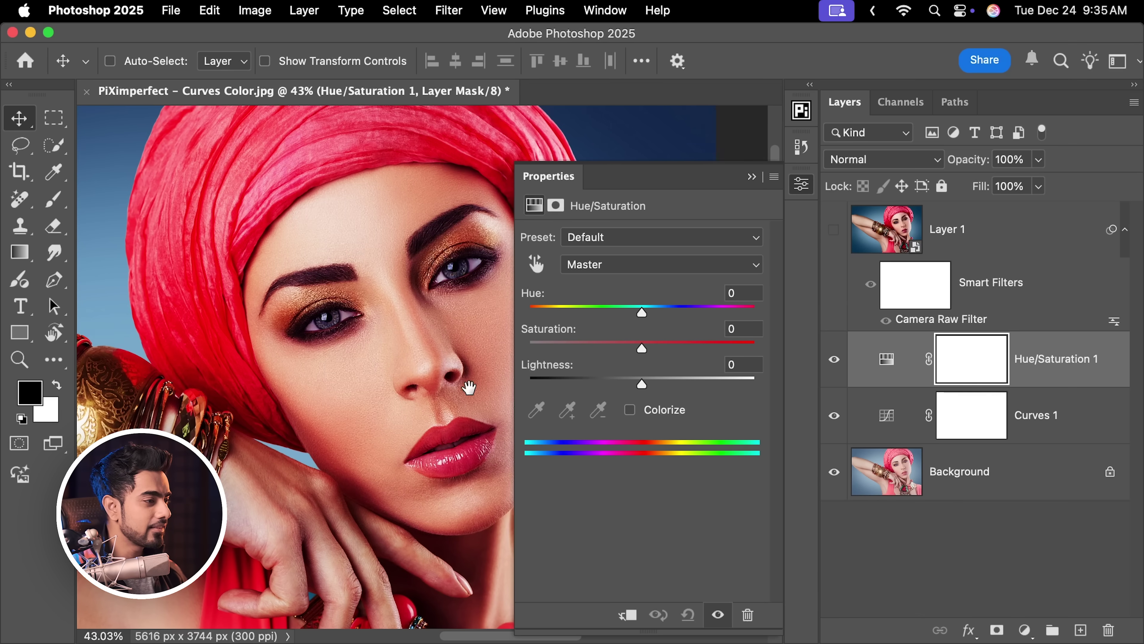
{"action": "left_click_drag", "start_coordinate": [406, 375], "coordinate": [318, 369]}
{"action": "left_click_drag", "start_coordinate": [643, 351], "coordinate": [627, 351]}
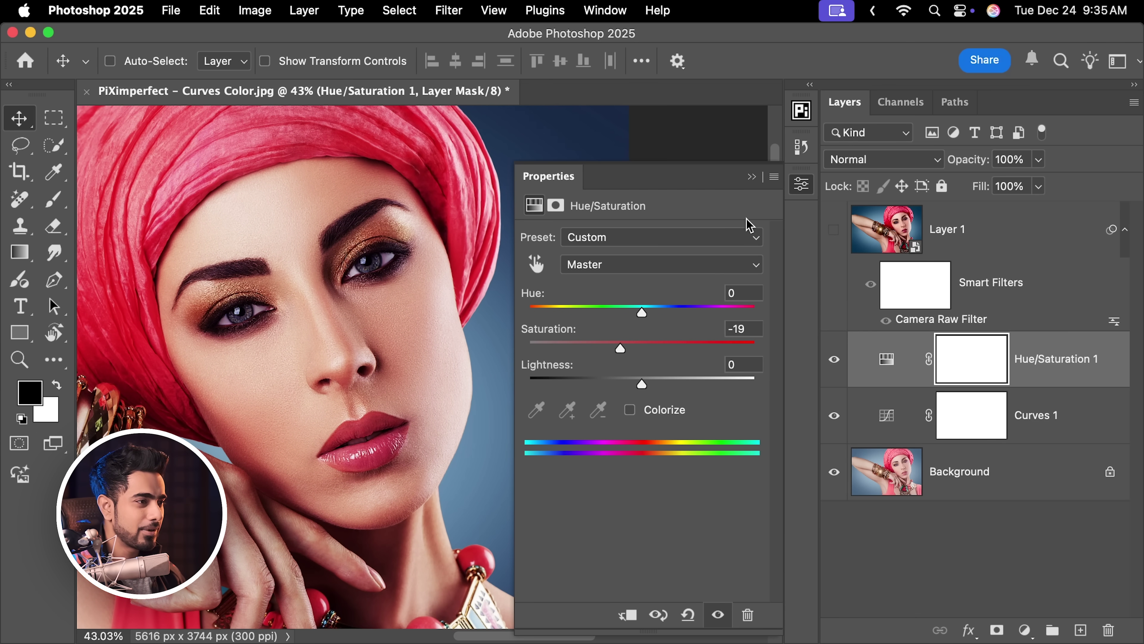
{"action": "left_click", "coordinate": [753, 178]}
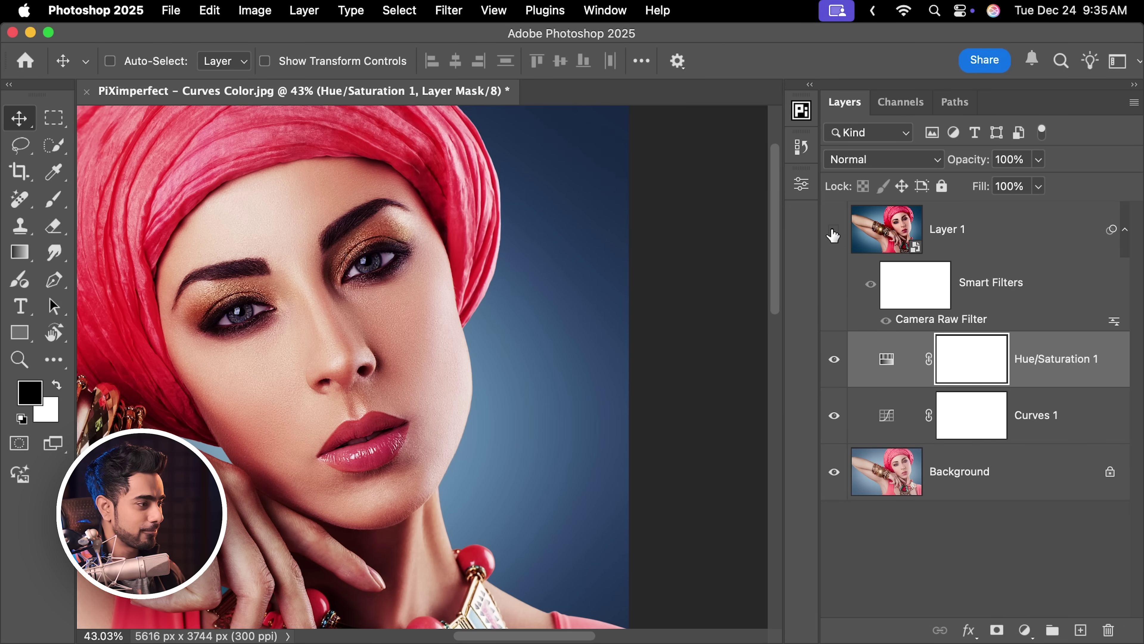
Show and hide Layer 1 to compare versions, then reopen the Hue/Saturation settings
{"action": "left_click", "coordinate": [834, 232]}
{"action": "left_click_drag", "start_coordinate": [442, 306], "coordinate": [567, 312]}
{"action": "scroll", "coordinate": [546, 297], "scroll_direction": "down", "scroll_amount": 3}
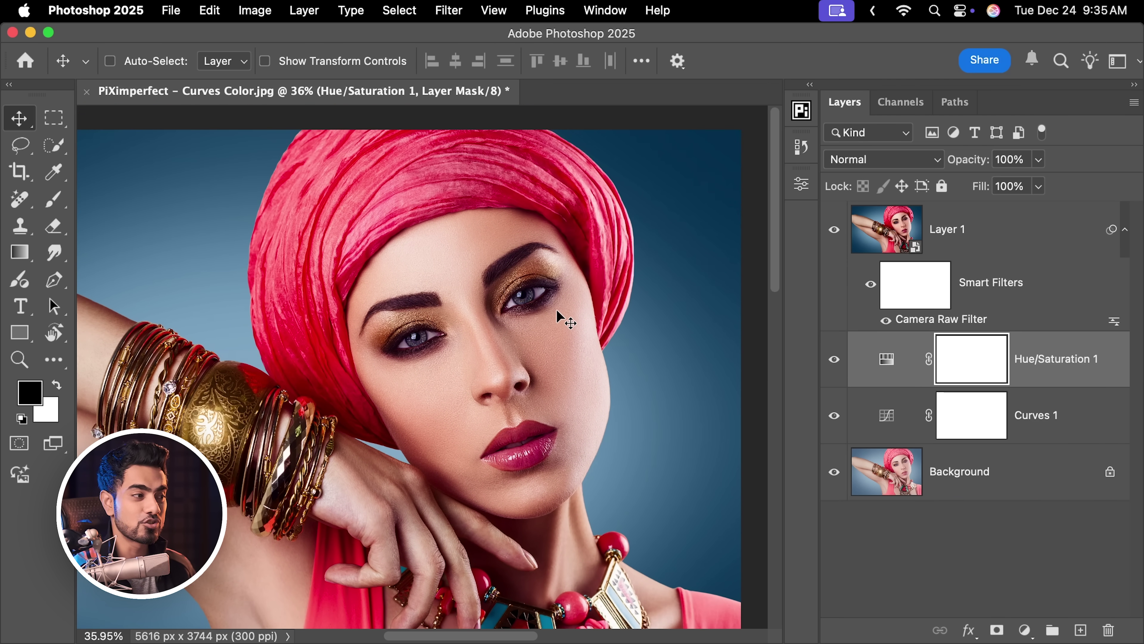
{"action": "left_click", "coordinate": [834, 231]}
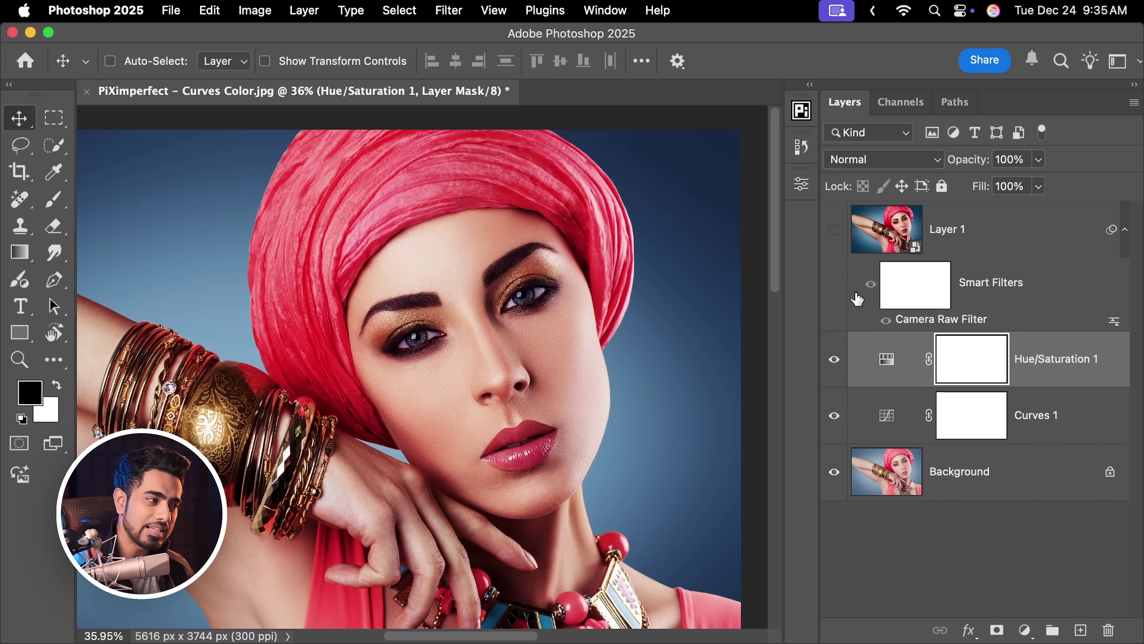
{"action": "double_click", "coordinate": [889, 365]}
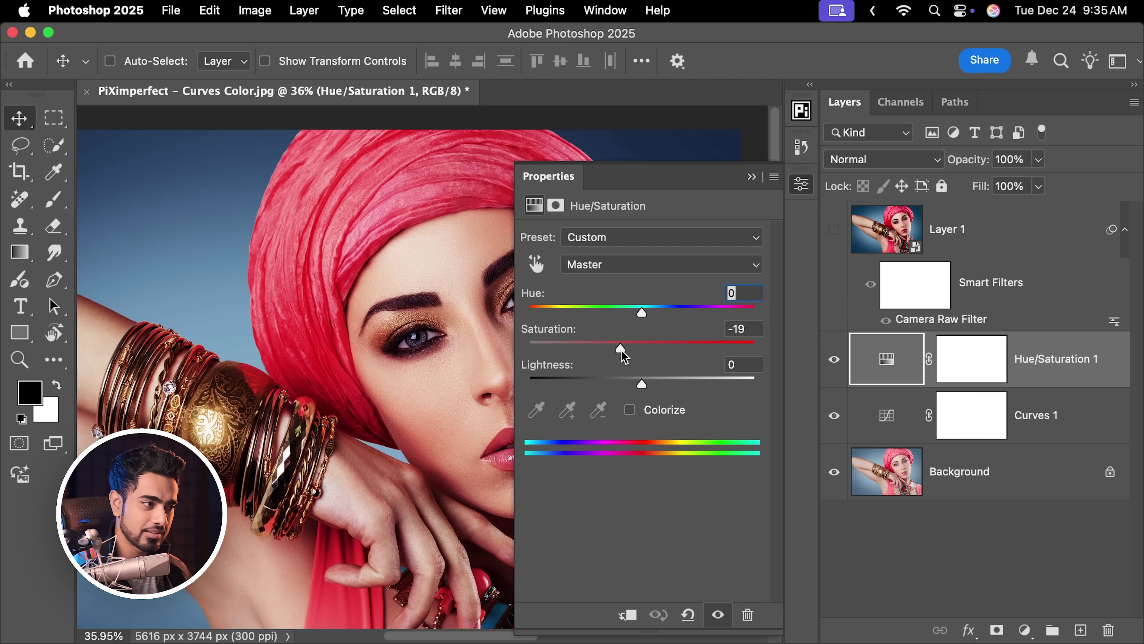
Lower the Master Saturation to -20 on the Hue/Saturation layer
{"action": "left_click_drag", "start_coordinate": [625, 356], "coordinate": [619, 356]}
{"action": "scroll", "coordinate": [405, 420], "scroll_direction": "right", "scroll_amount": 3}
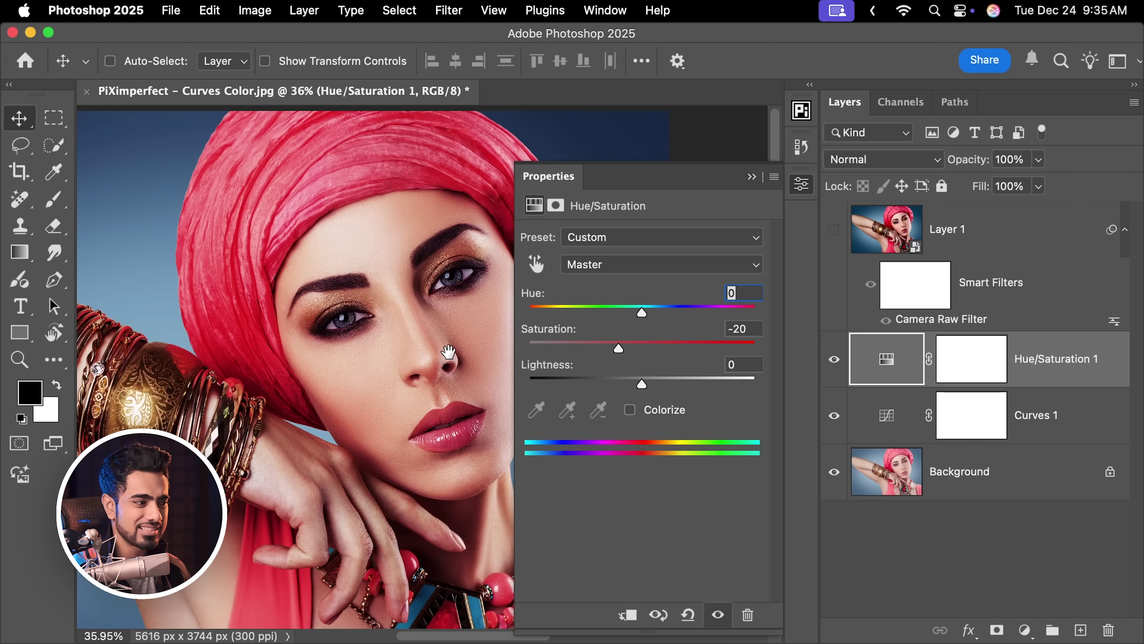
{"action": "left_click_drag", "start_coordinate": [448, 351], "coordinate": [408, 355]}
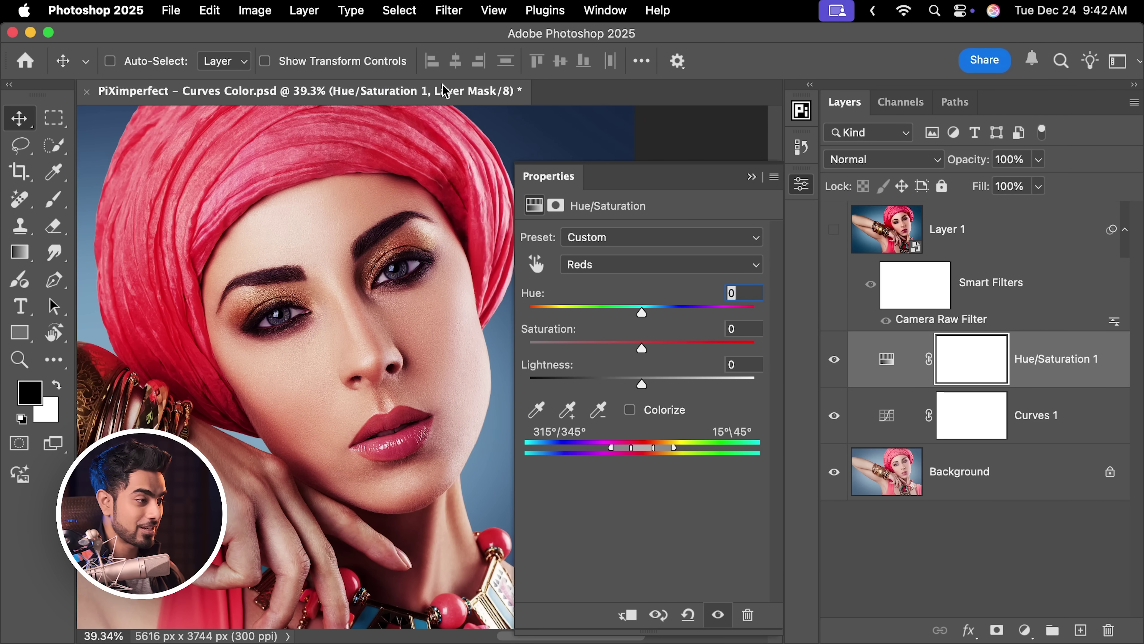
Switch the Hue/Saturation range to Reds (Saturation +13, Lightness -20) and make Layer 1 visible again
{"action": "left_click", "coordinate": [612, 270]}
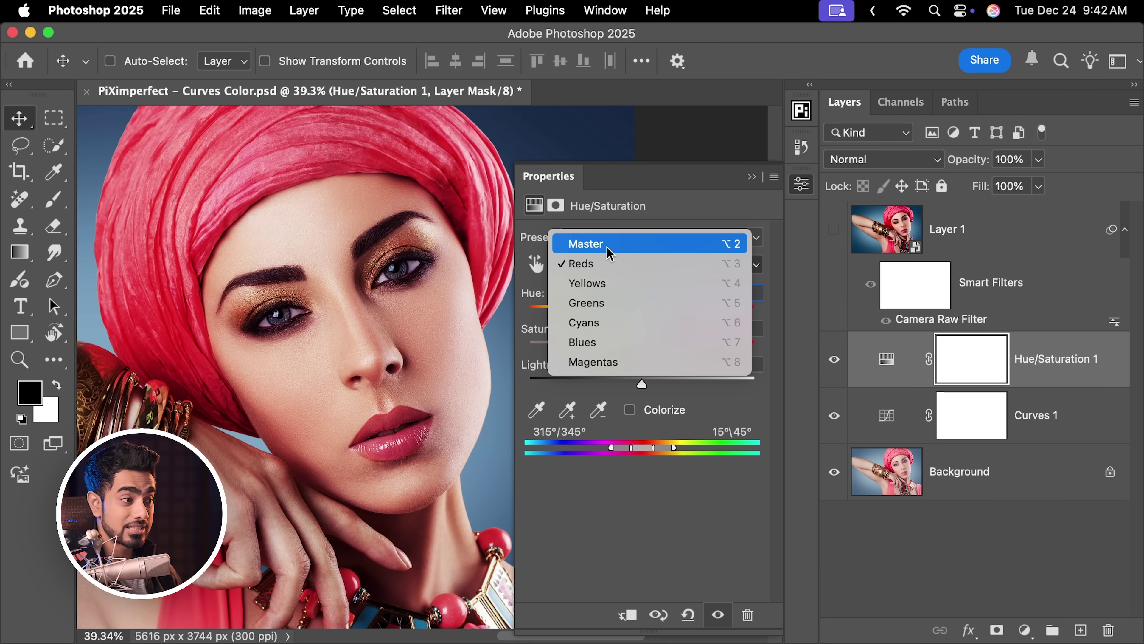
{"action": "left_click", "coordinate": [594, 244]}
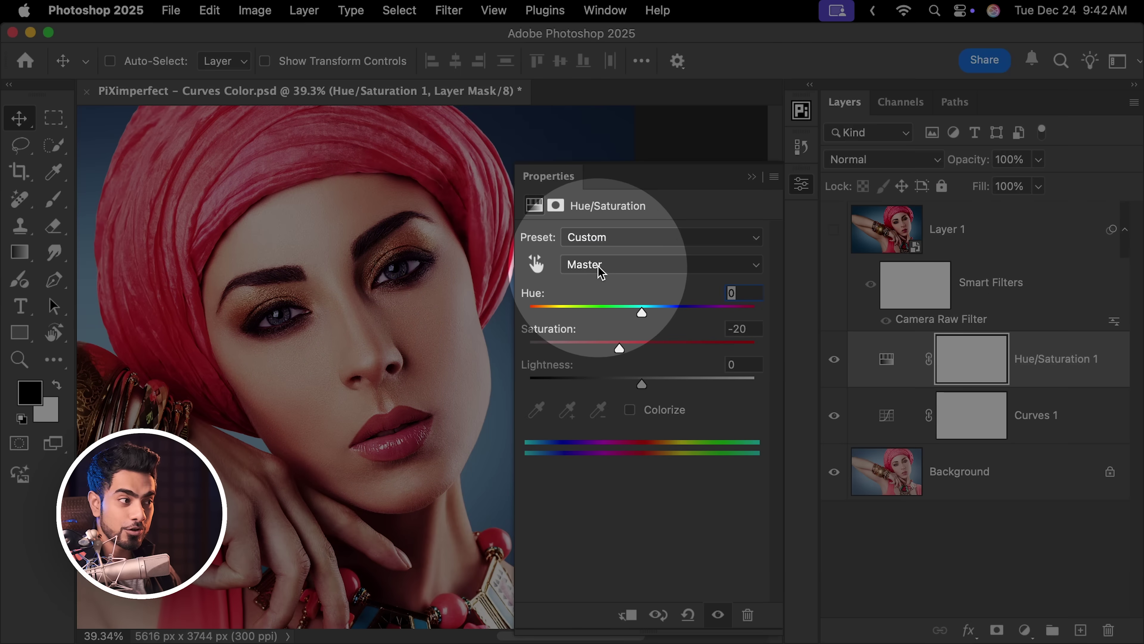
{"action": "left_click", "coordinate": [601, 272]}
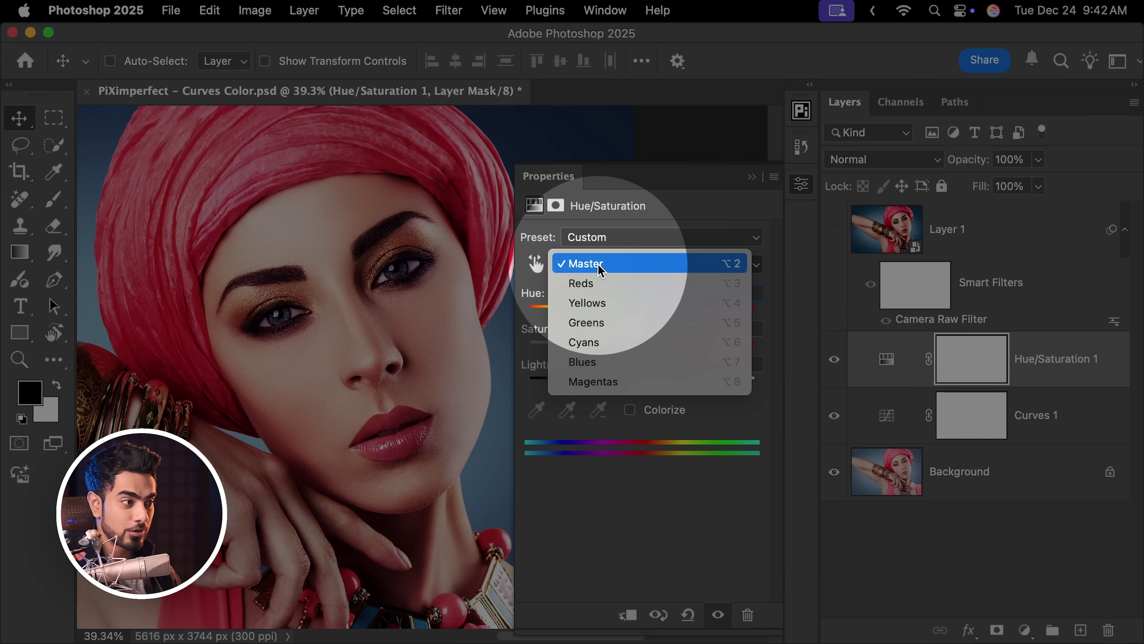
{"action": "left_click", "coordinate": [595, 284]}
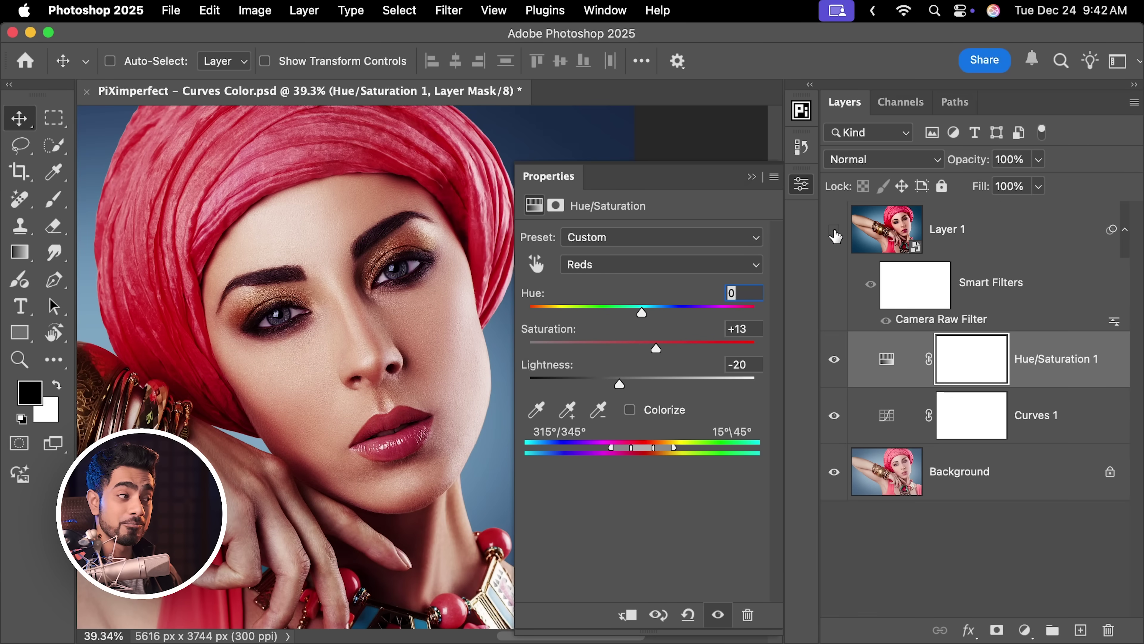
{"action": "left_click", "coordinate": [835, 233]}
{"action": "left_click_drag", "start_coordinate": [459, 306], "coordinate": [416, 312]}
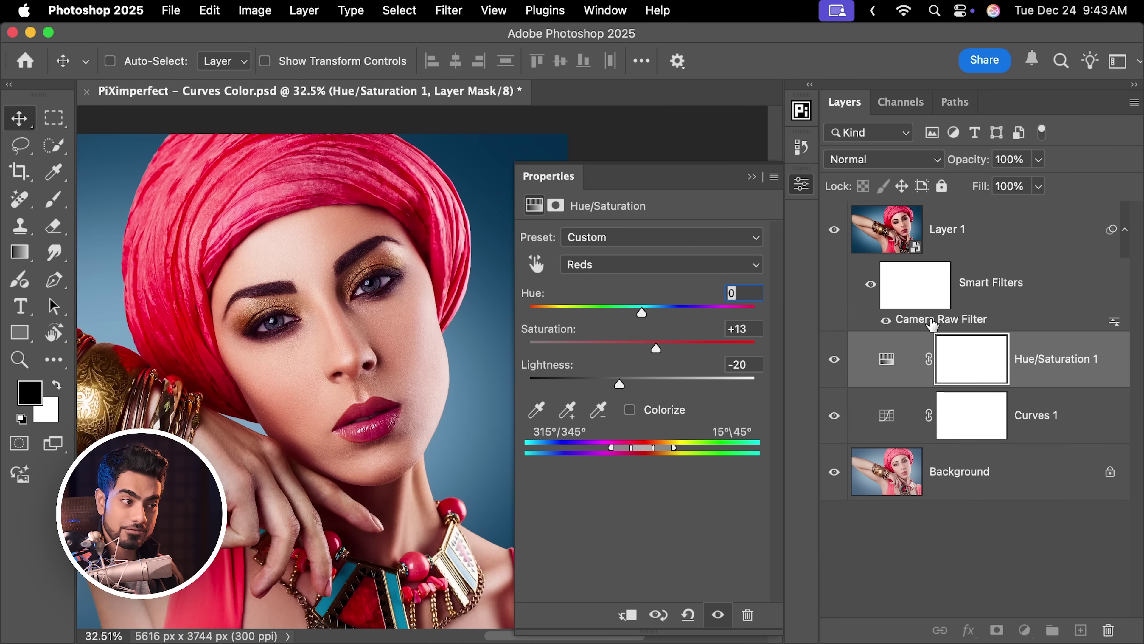
Reopen Layer 1's Camera Raw Filter and raise the curve's Refine Saturation from 50 to 57
{"action": "left_click", "coordinate": [929, 327]}
{"action": "double_click", "coordinate": [929, 321]}
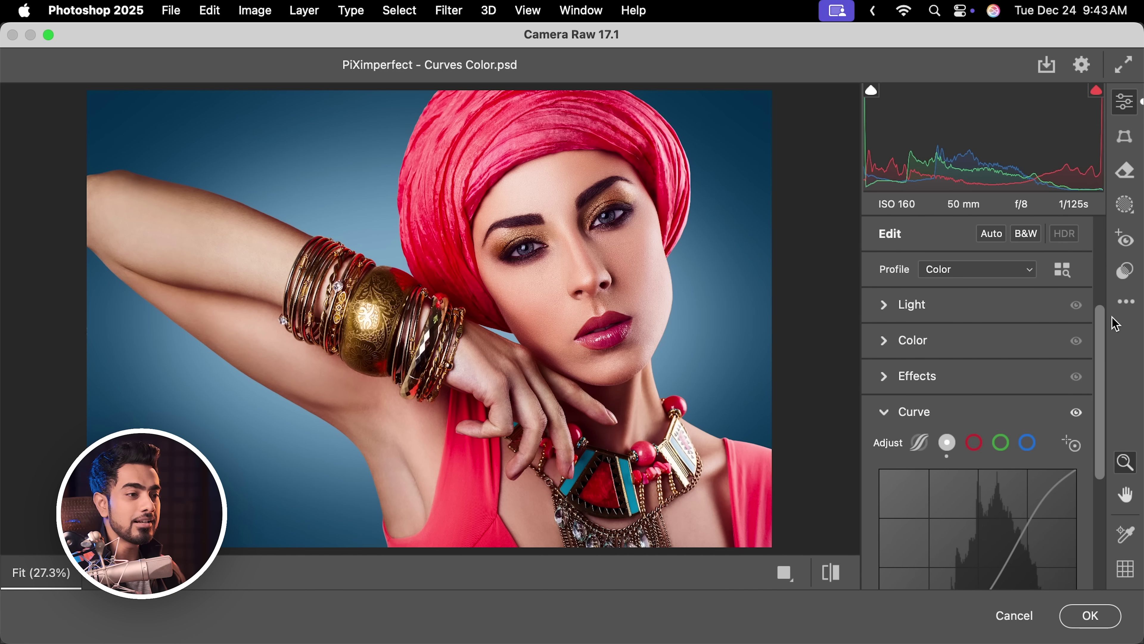
{"action": "scroll", "coordinate": [1095, 404], "scroll_direction": "down", "scroll_amount": 10}
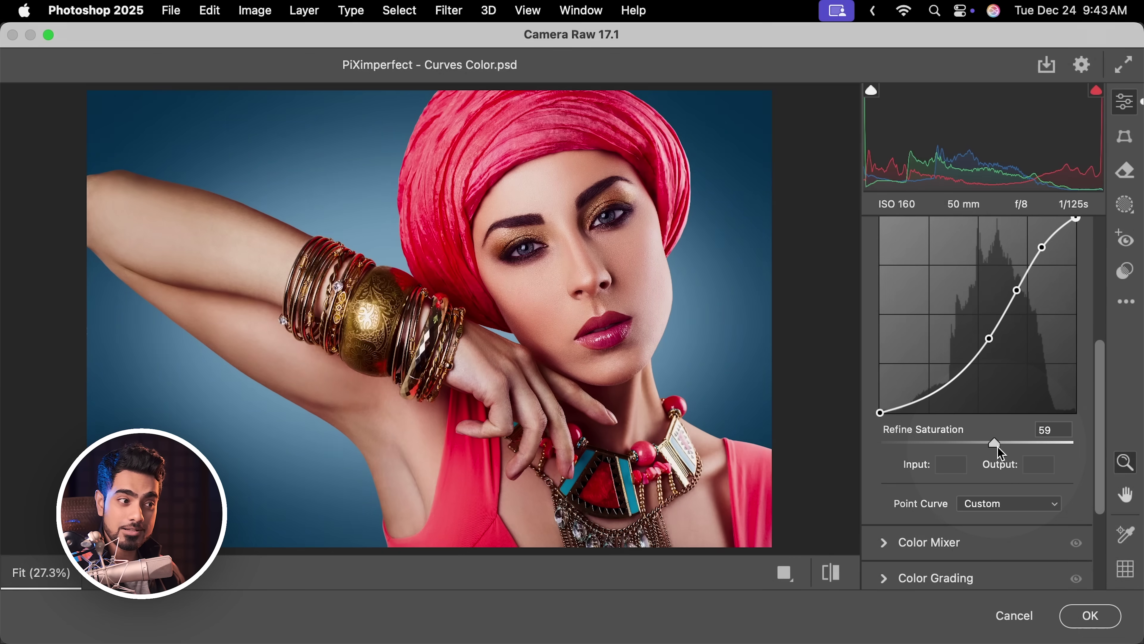
{"action": "mouse_move", "coordinate": [995, 444]}
{"action": "left_mouse_down"}
{"action": "mouse_move", "coordinate": [976, 444]}
{"action": "mouse_move", "coordinate": [991, 444]}
{"action": "left_mouse_up"}
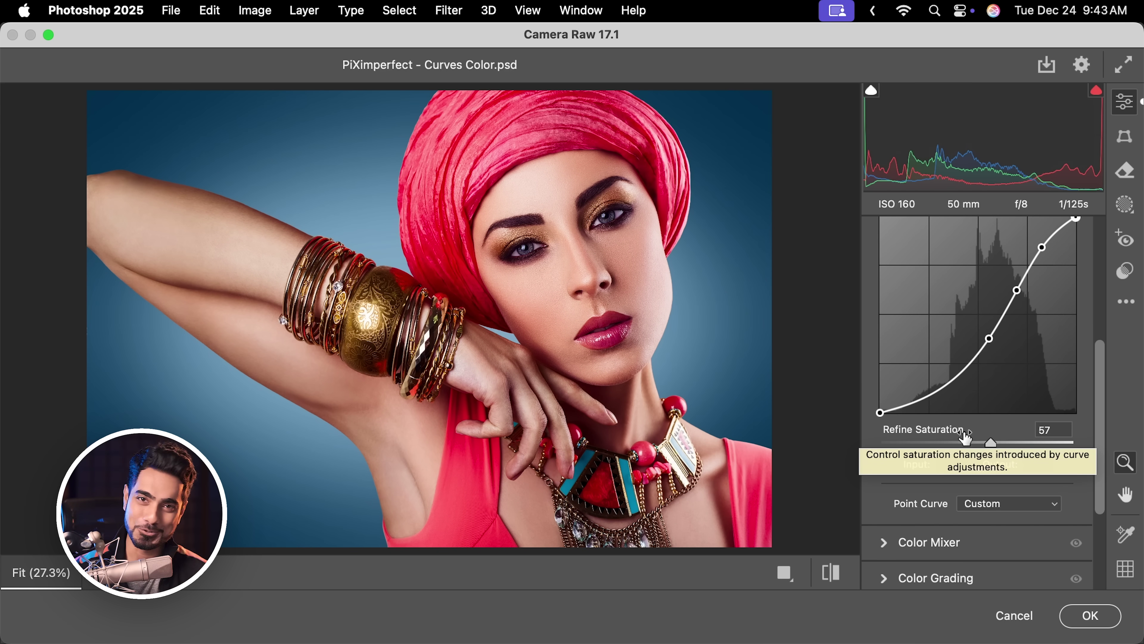